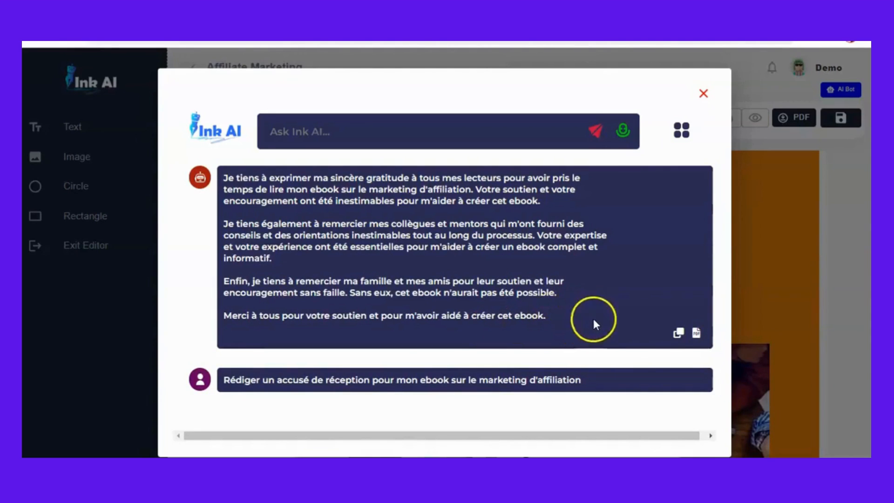
- Copy the AI-generated French acknowledgement and paste it over the placeholder text on the Acknowledgement page
click(680, 333)
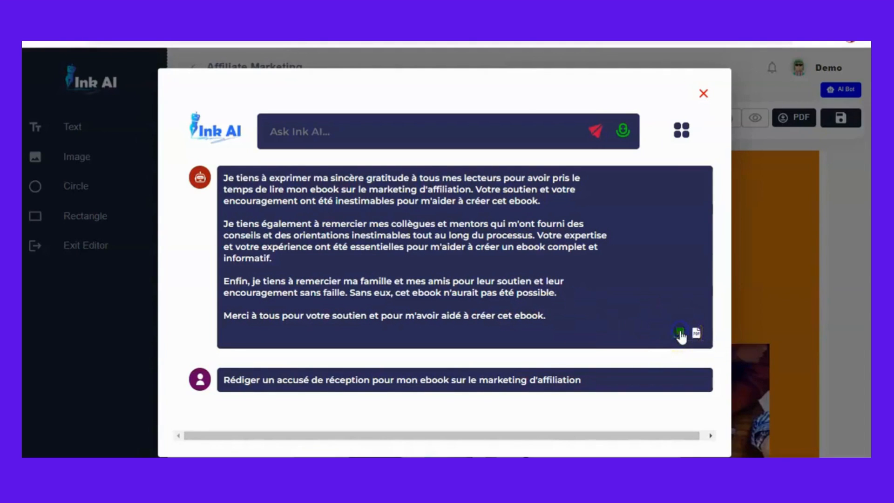
click(703, 90)
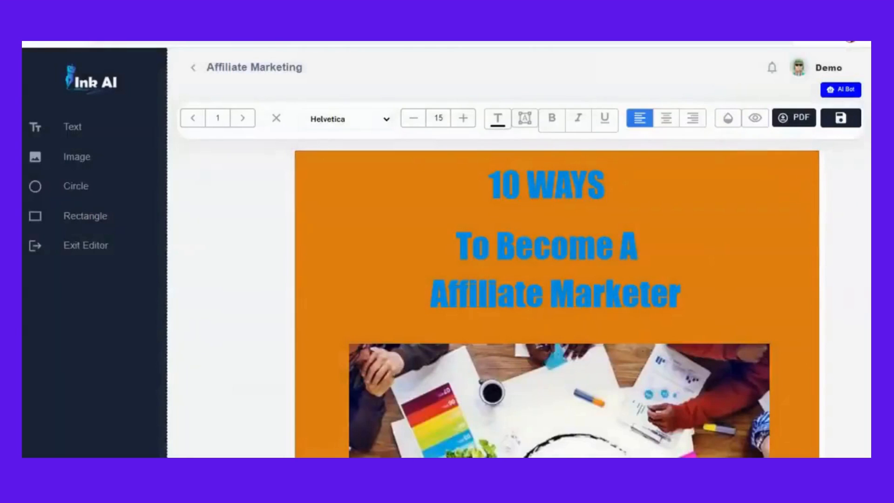
scroll(557, 302, down, 20)
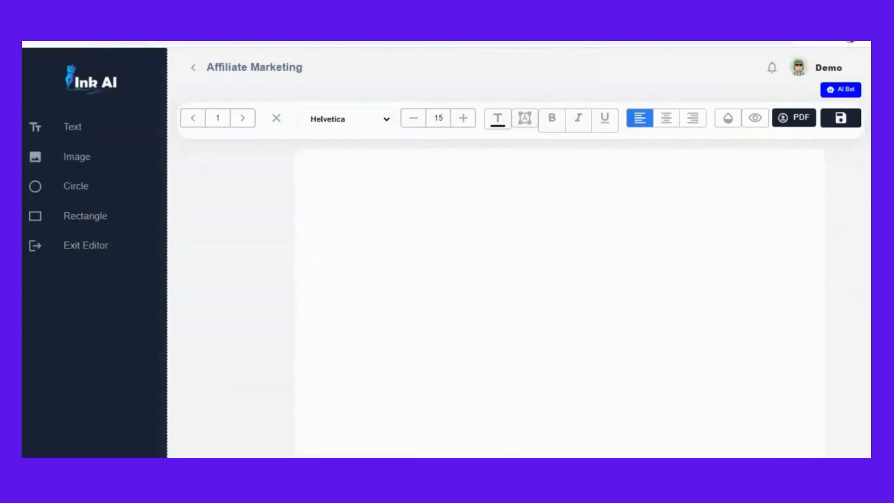
scroll(558, 302, up, 2)
scroll(558, 303, down, 1)
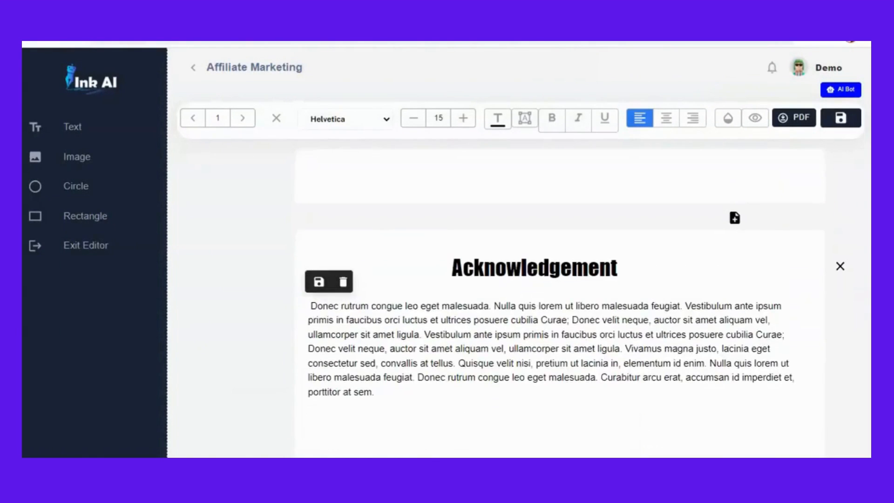
click(601, 348)
click(377, 399)
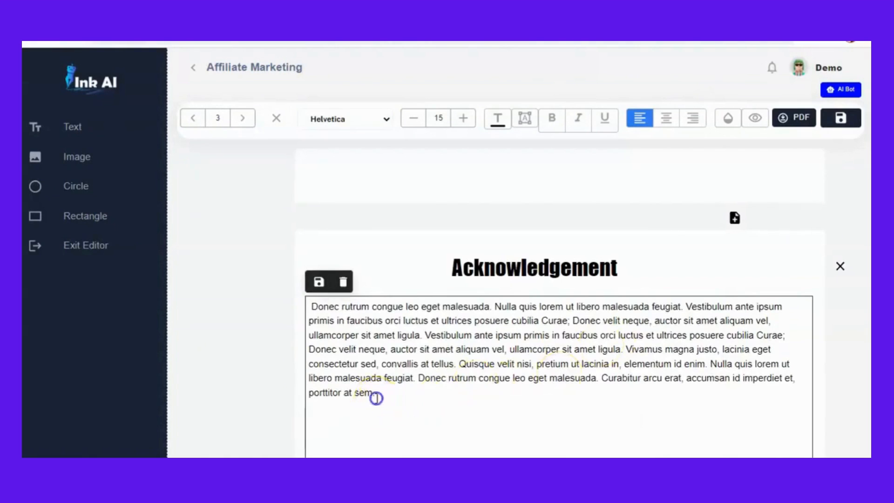
drag(377, 399, 316, 309)
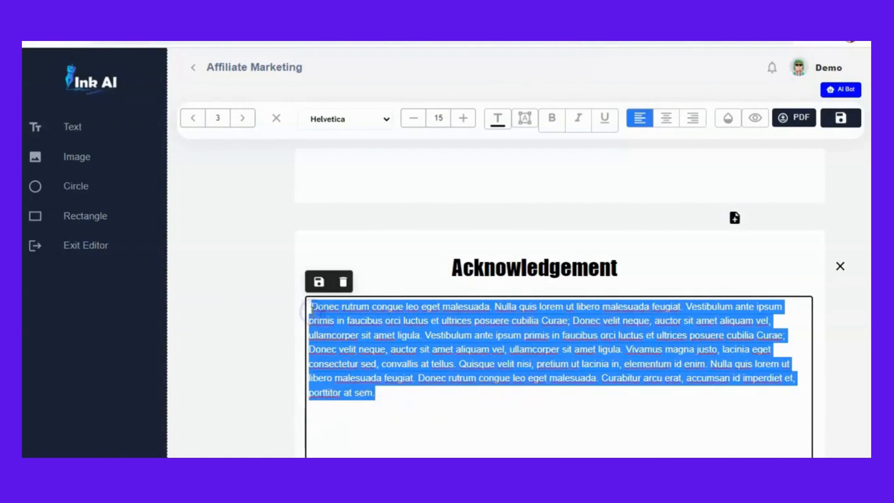
key(ctrl+v)
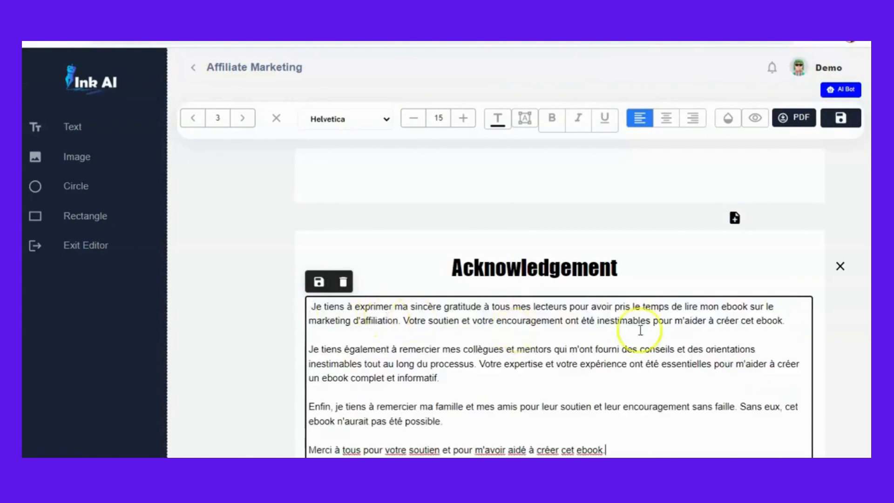
- Scroll through the pasted acknowledgement and the Chapter 1 page to review the layout
scroll(558, 326, down, 3)
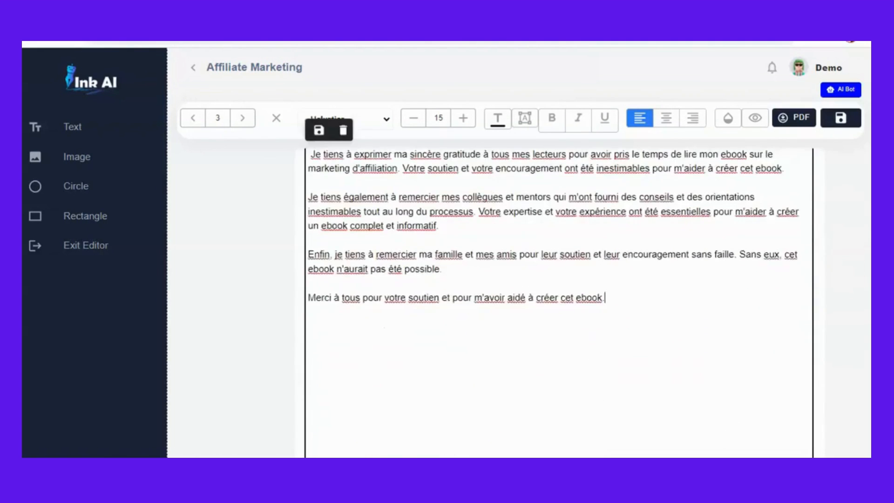
scroll(559, 326, up, 4)
scroll(558, 326, down, 2)
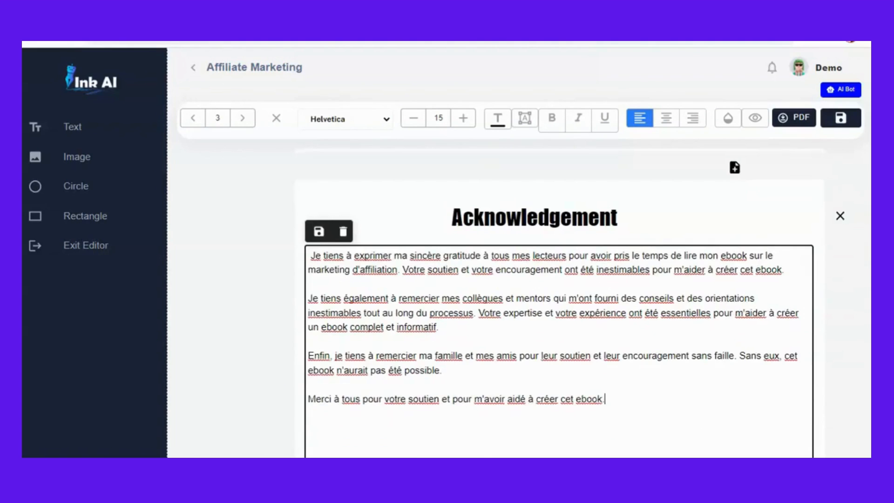
scroll(559, 280, down, 5)
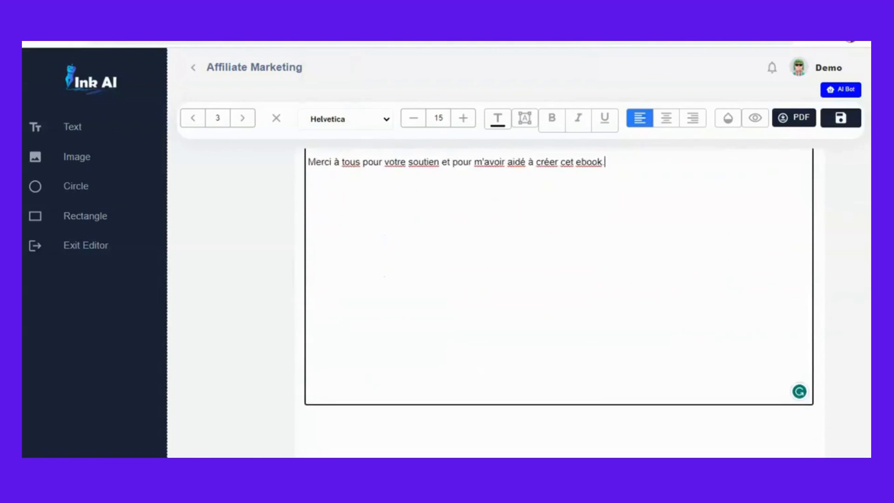
scroll(559, 303, down, 3)
scroll(558, 302, up, 8)
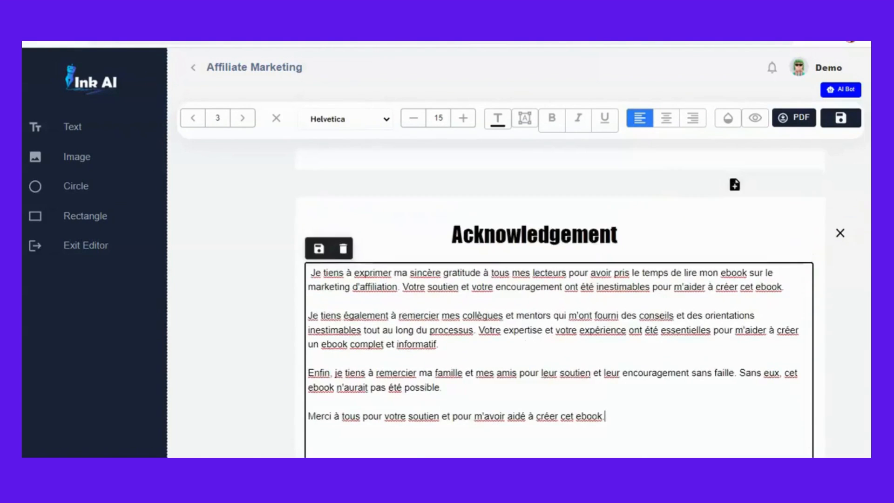
scroll(558, 303, down, 6)
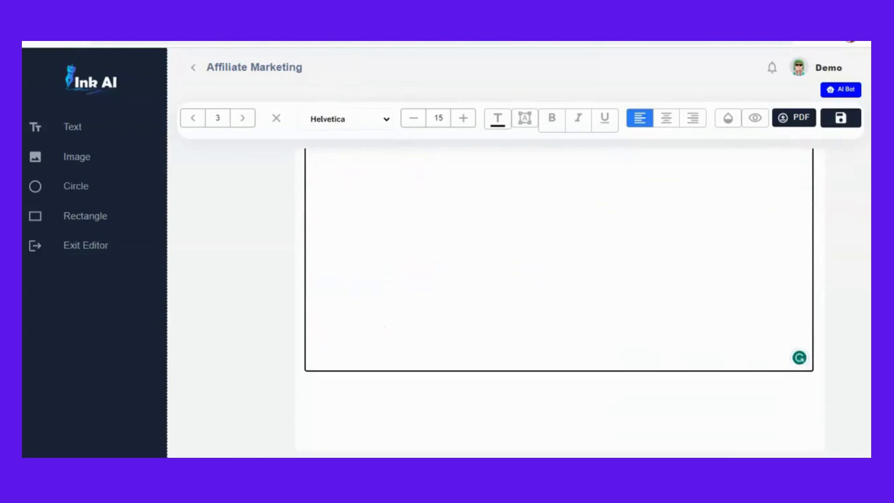
scroll(559, 302, down, 1)
scroll(559, 302, down, 10)
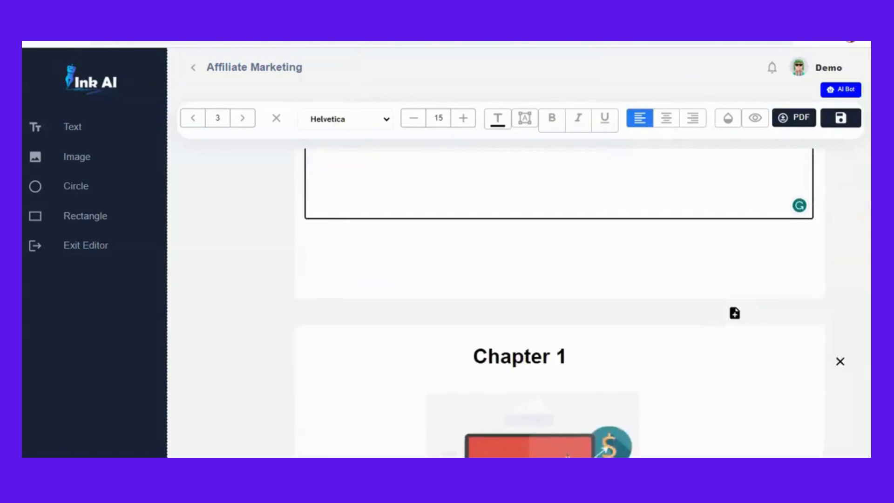
scroll(550, 419, up, 5)
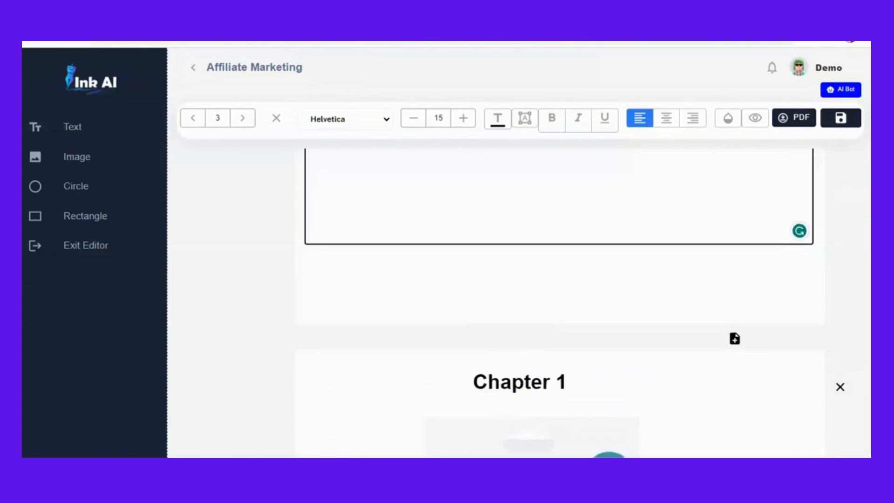
scroll(549, 419, down, 4)
scroll(549, 419, down, 2)
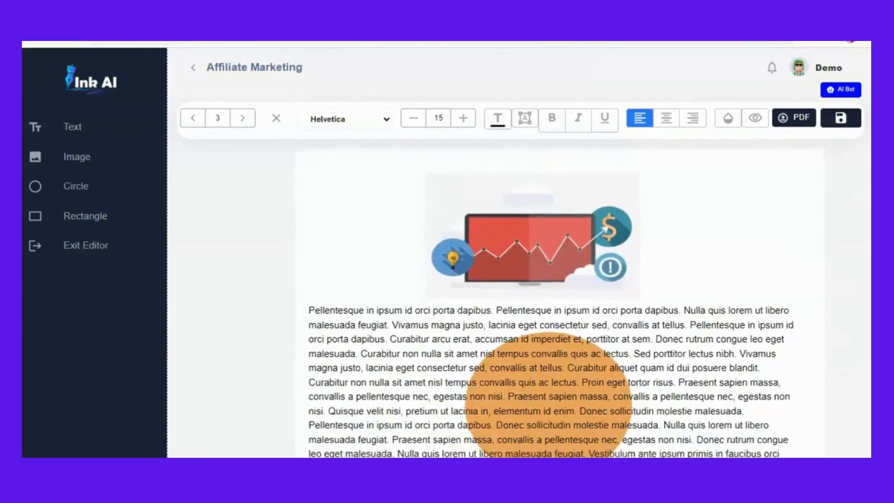
scroll(550, 419, up, 3)
- Select the illustration under the Chapter 1 heading and delete it
click(539, 350)
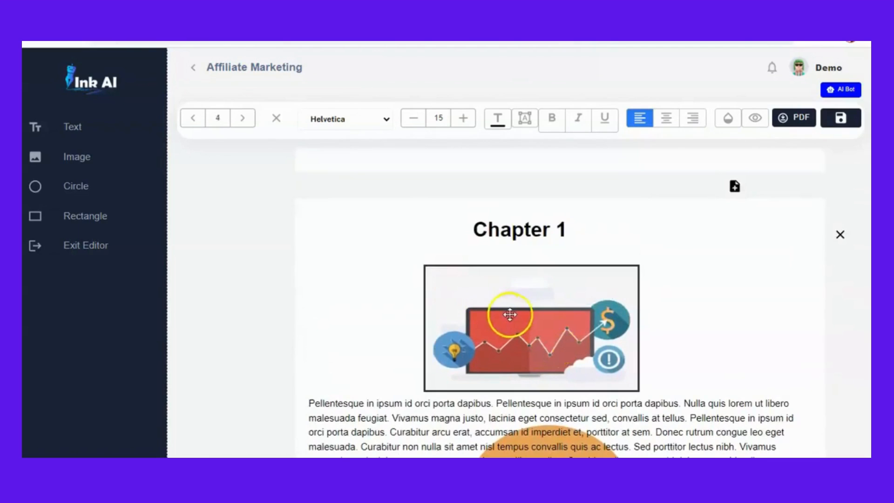
click(701, 323)
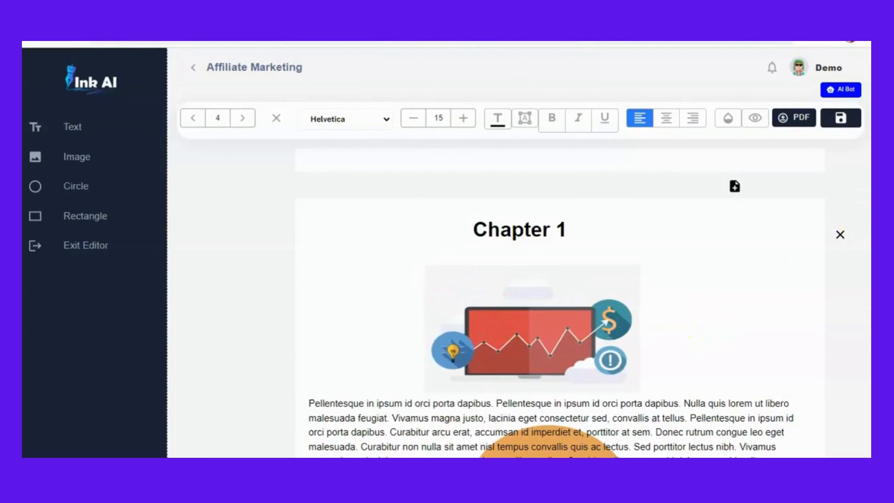
click(578, 331)
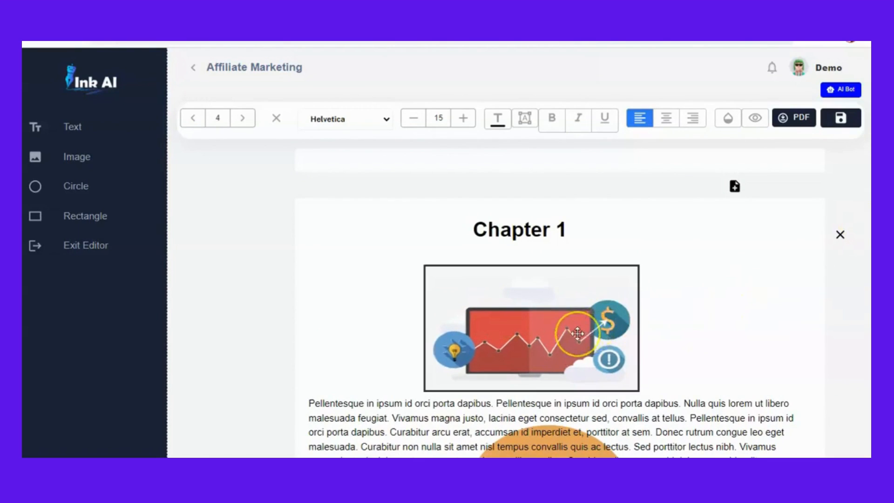
double_click(577, 334)
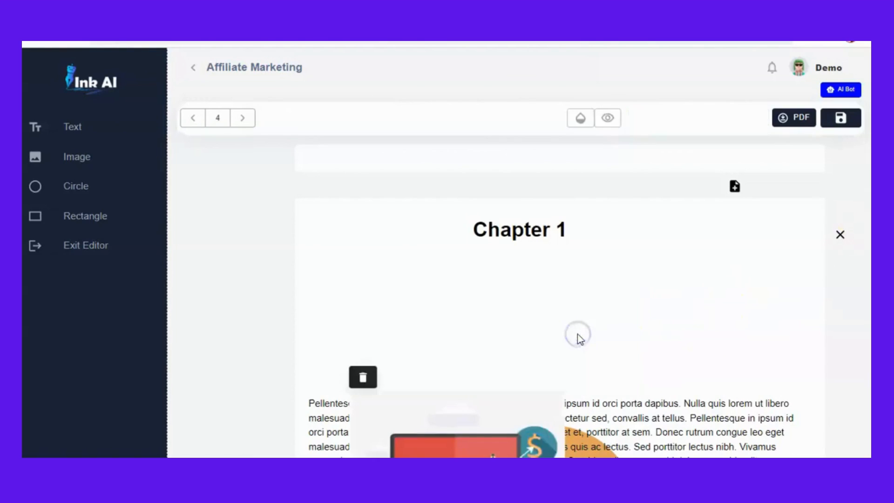
click(364, 379)
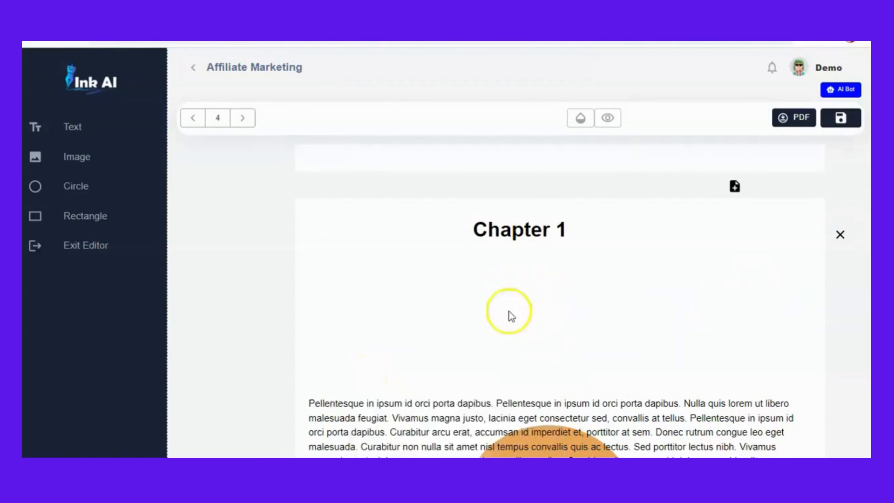
- Insert a new image and position it centred below the Chapter 1 heading
click(79, 159)
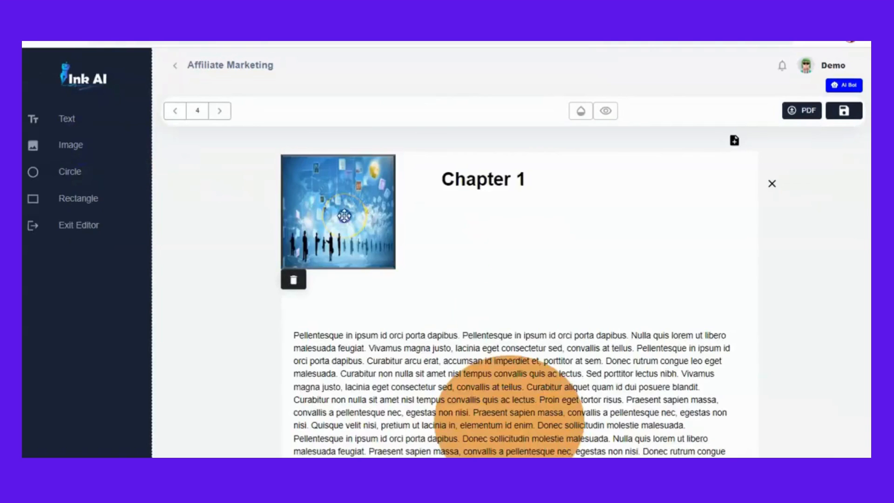
drag(345, 216, 503, 267)
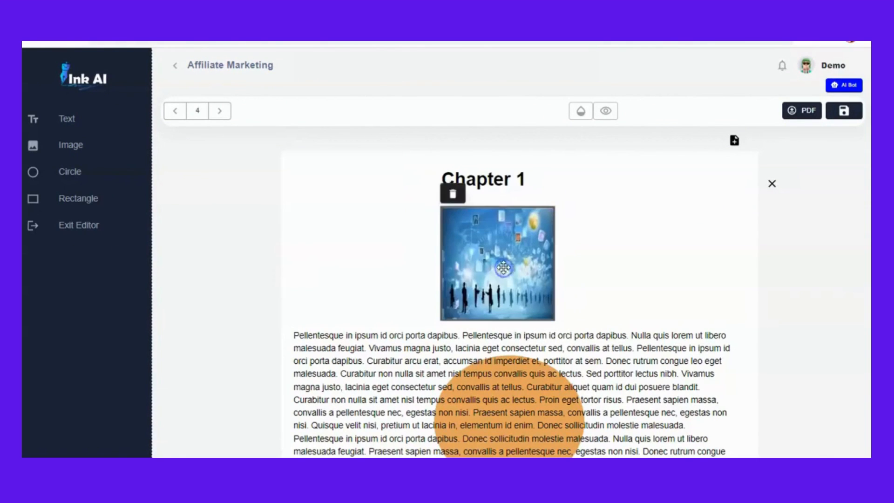
click(617, 251)
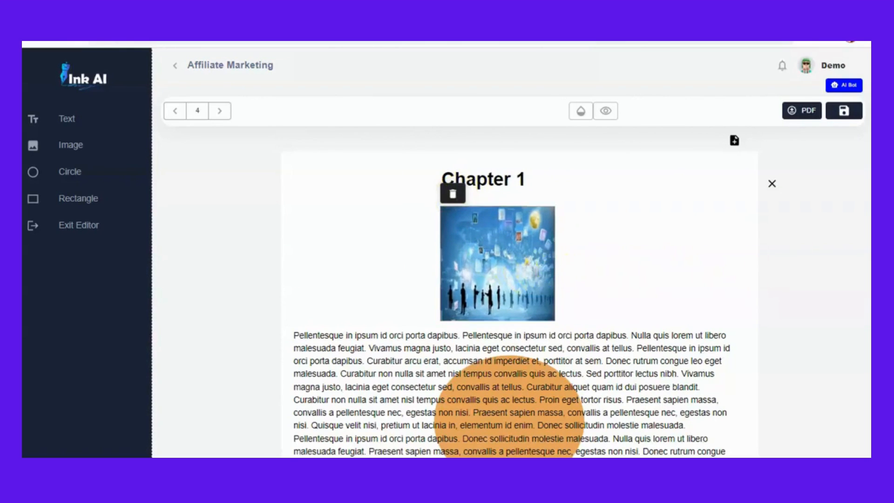
- Open the AI Bot assistant
scroll(519, 298, down, 3)
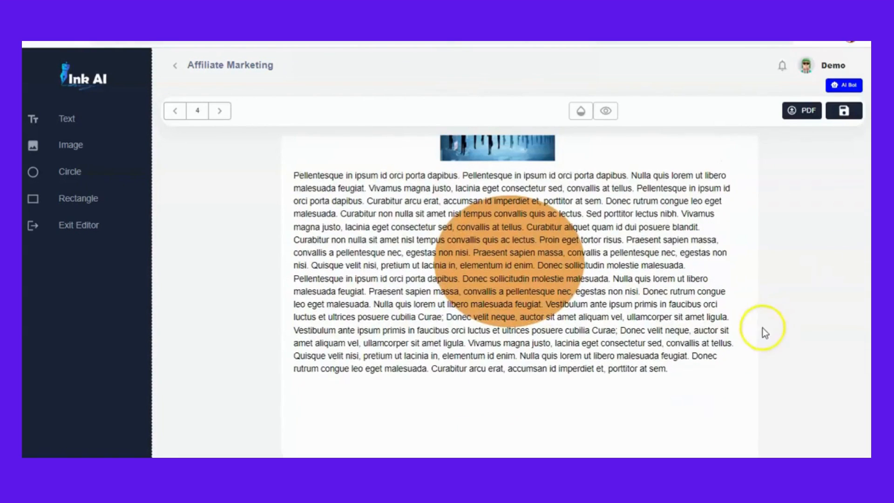
click(661, 328)
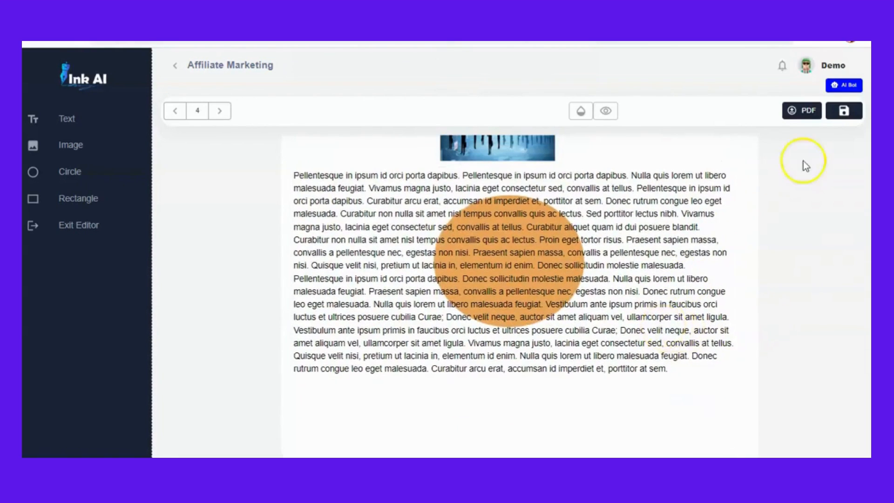
click(841, 86)
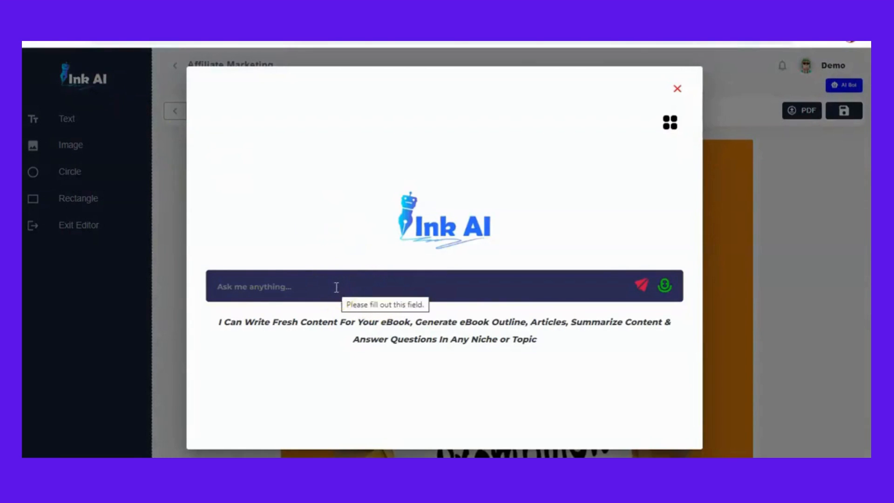
- Open the assistant's voice reply options and browse the language list
click(528, 414)
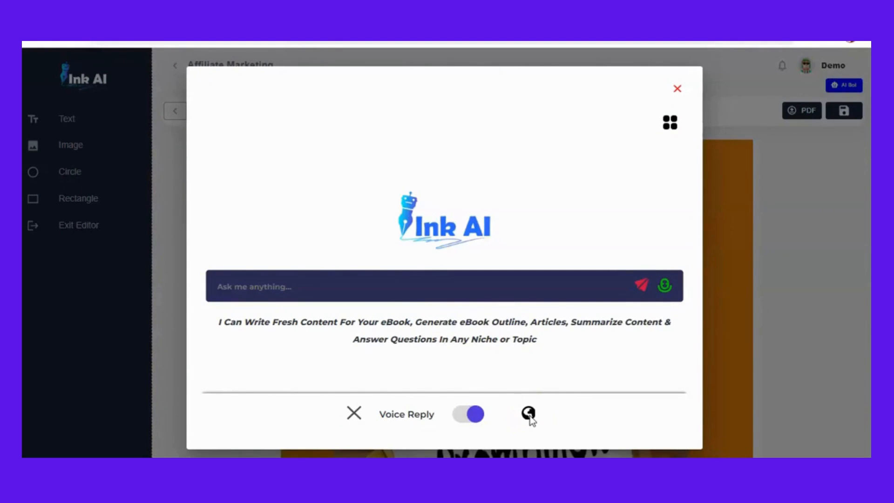
click(529, 414)
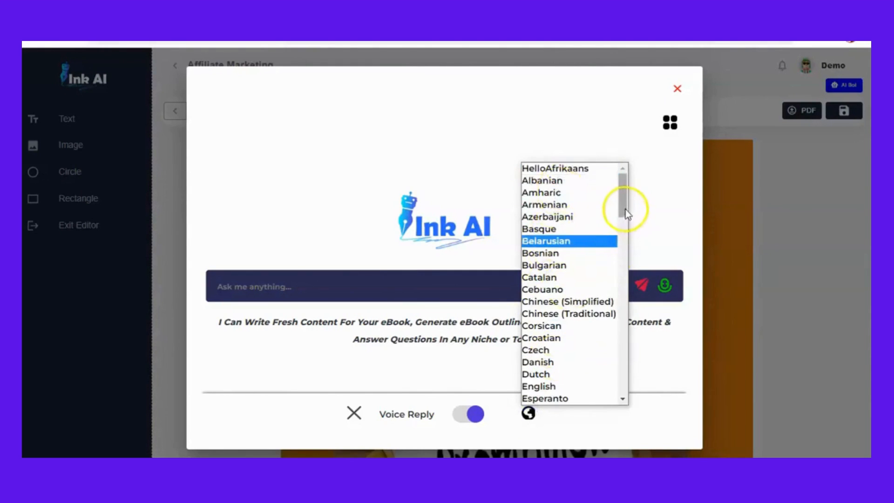
mouse_move(624, 209)
mouse_down()
mouse_move(629, 360)
mouse_move(626, 202)
mouse_up()
click(644, 377)
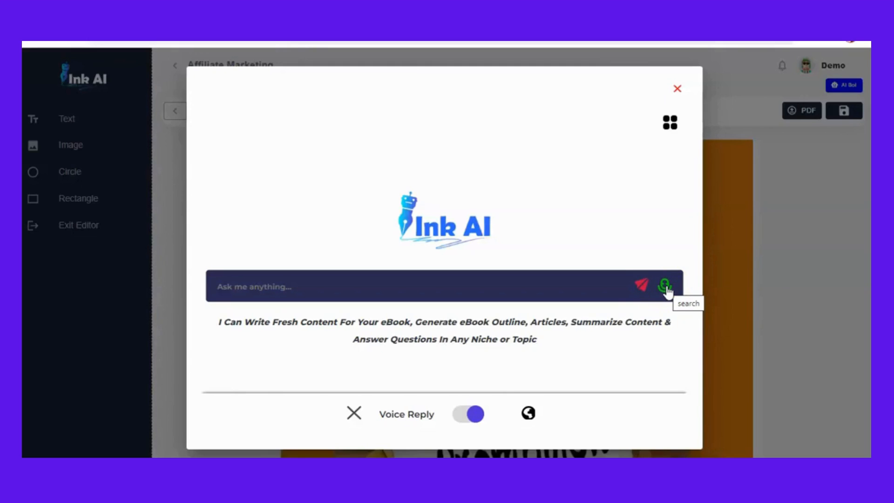
- Dictate the prompt "expliquer le concept de marketing infini" by voice and send it to the AI
click(664, 286)
click(510, 287)
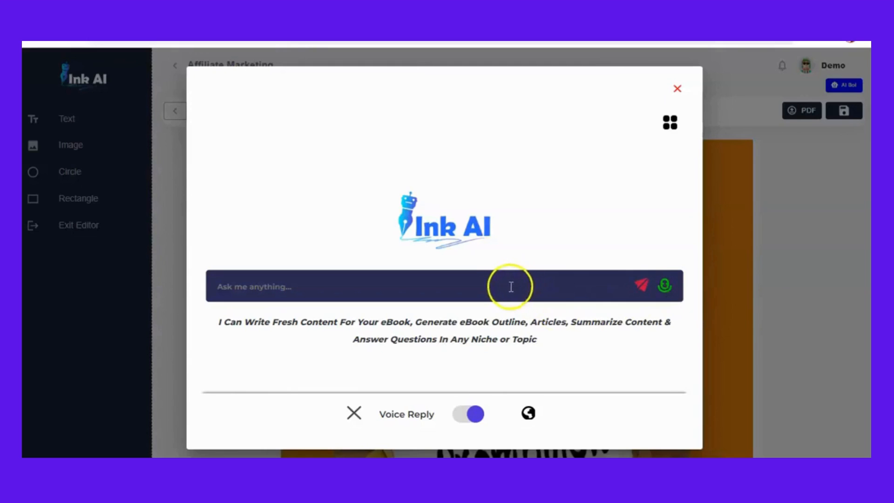
key(Return)
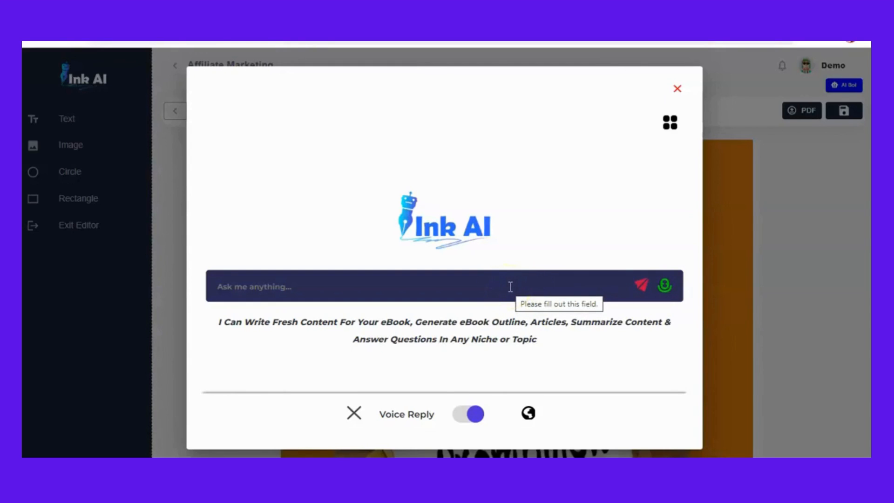
click(664, 293)
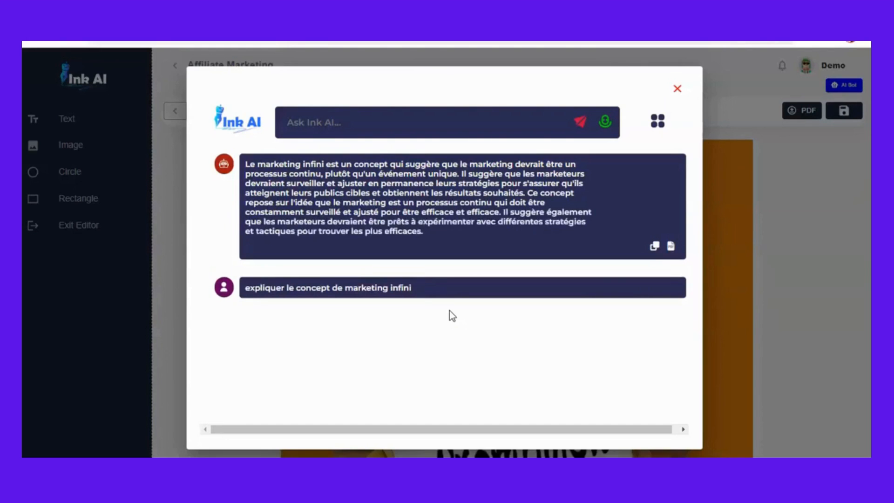
- Copy the AI answer about infinite marketing and close the assistant
click(655, 247)
click(678, 87)
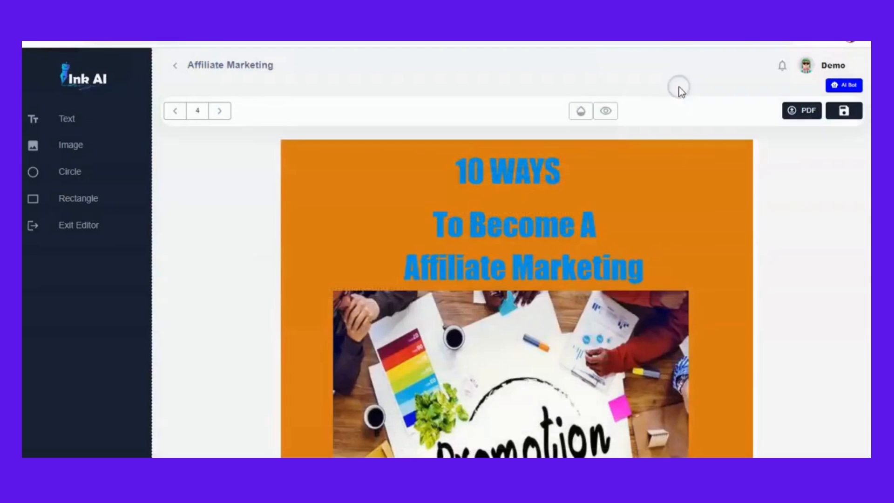
scroll(494, 442, down, 20)
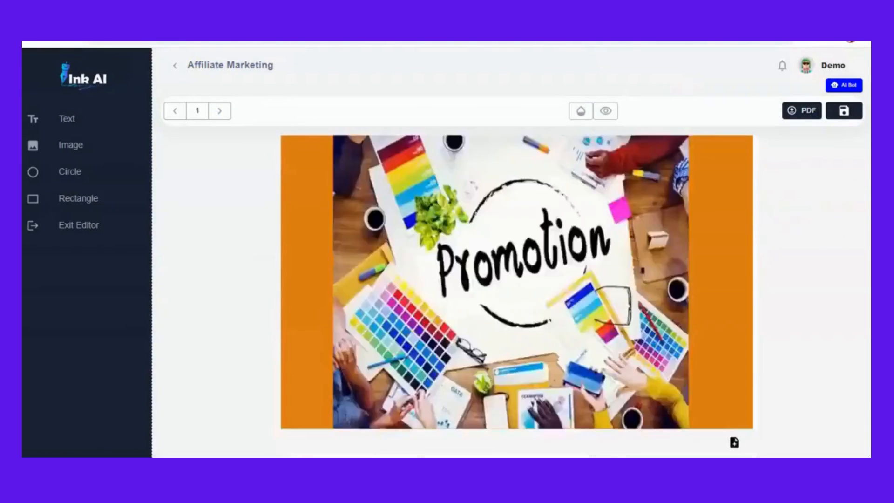
scroll(459, 419, up, 5)
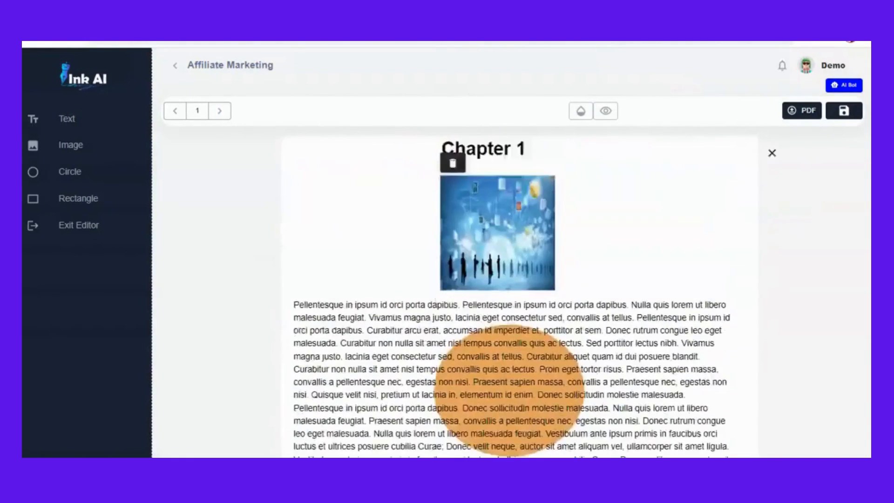
- Save the ebook's current content
click(846, 114)
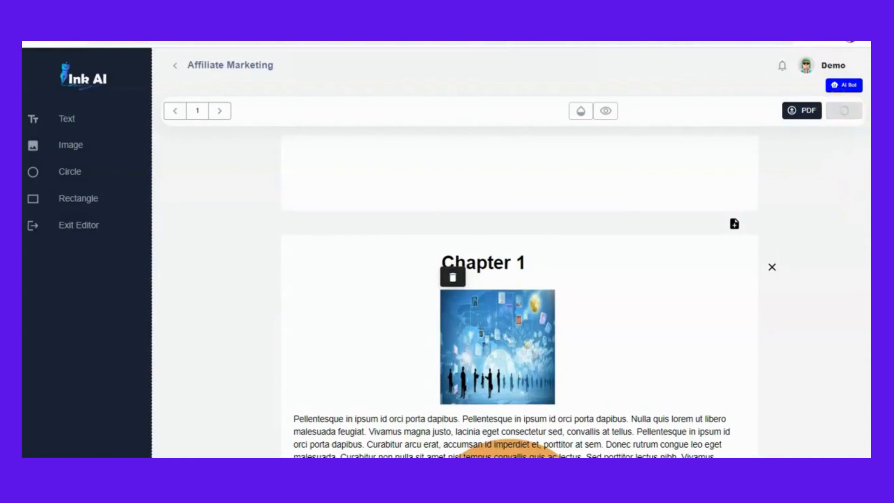
scroll(519, 303, down, 3)
scroll(520, 303, down, 2)
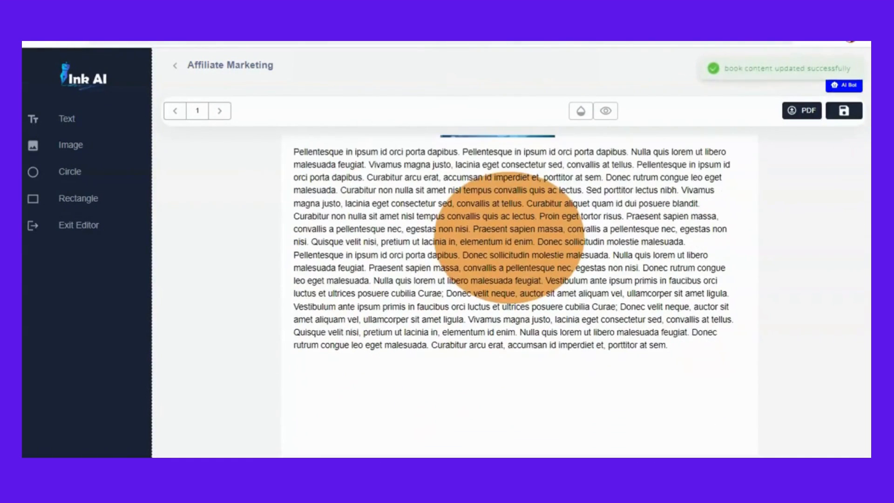
scroll(519, 302, up, 2)
scroll(519, 303, down, 1)
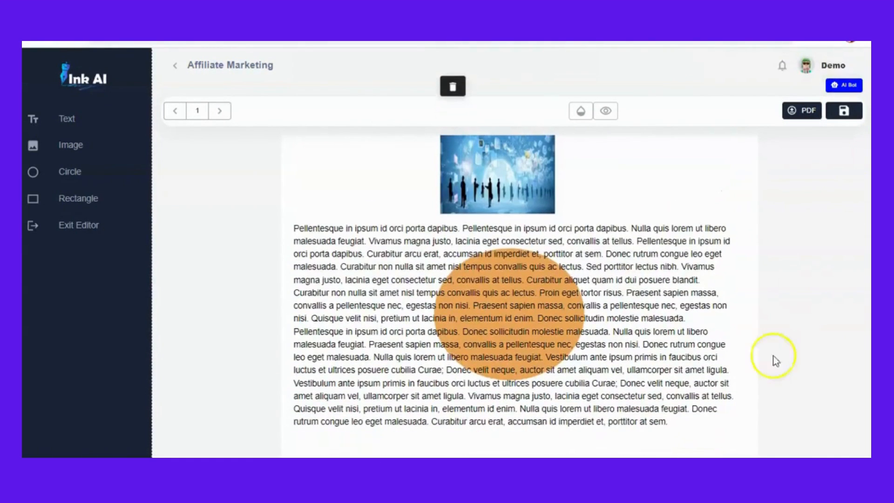
- Replace the Chapter 1 placeholder paragraph with the pasted AI answer about infinite marketing
click(658, 423)
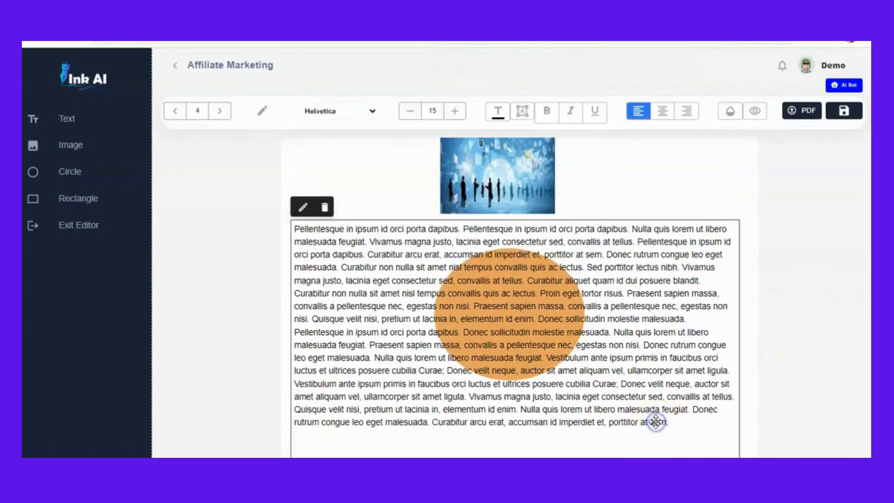
click(302, 208)
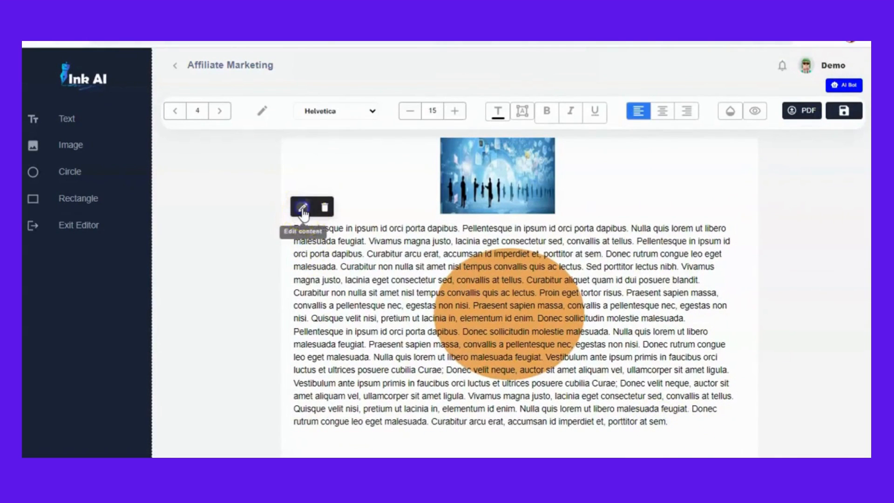
click(303, 208)
click(671, 424)
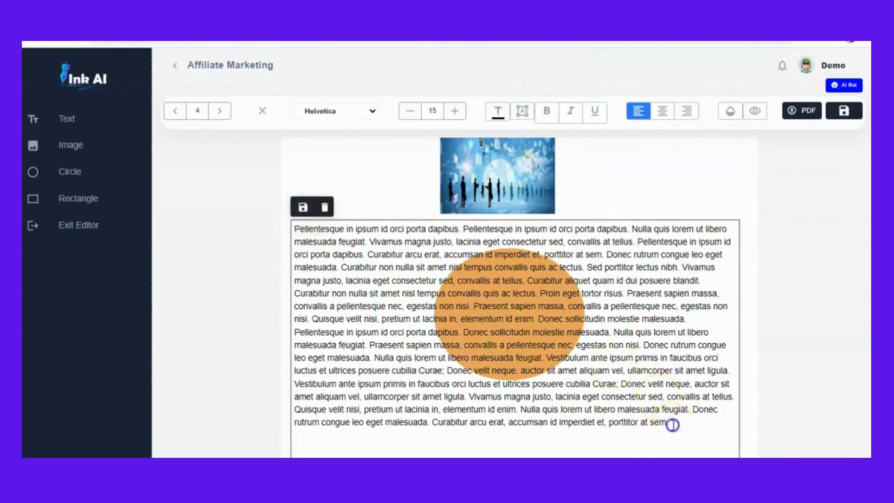
drag(671, 424, 299, 233)
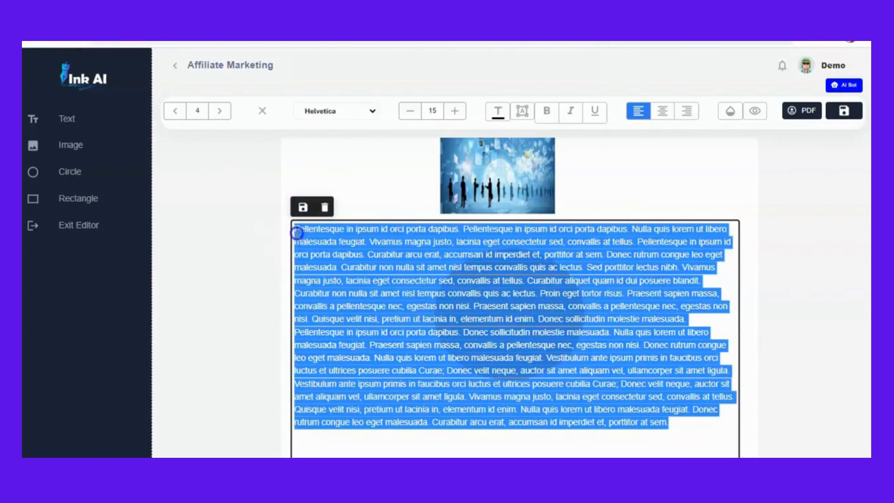
key(ctrl+v)
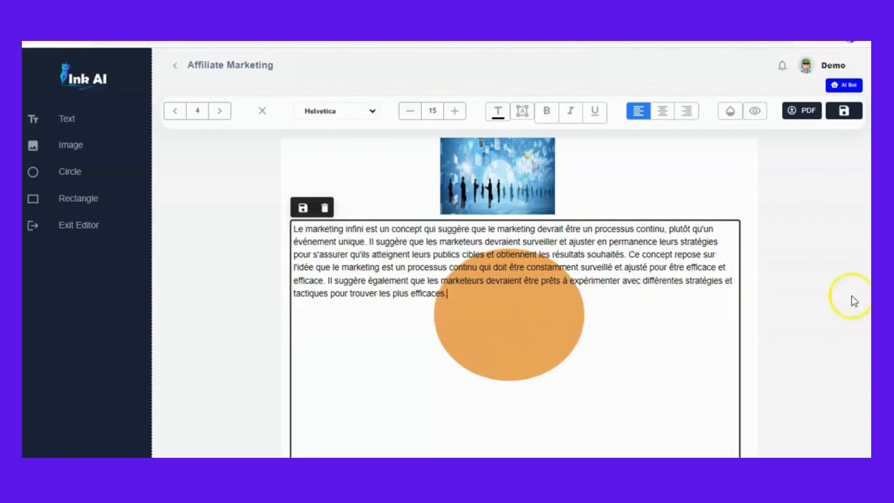
click(813, 291)
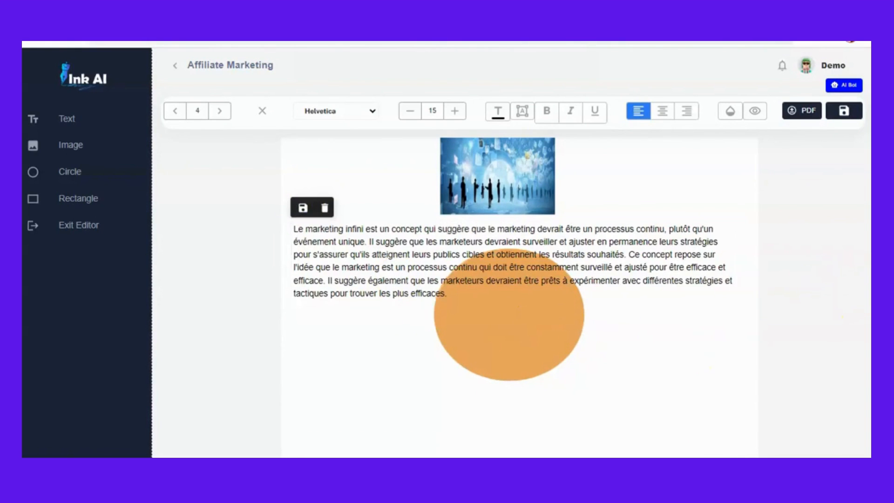
- Open the AI Bot and send the prompt "How to make money with affiliate marketing"
scroll(519, 298, down, 5)
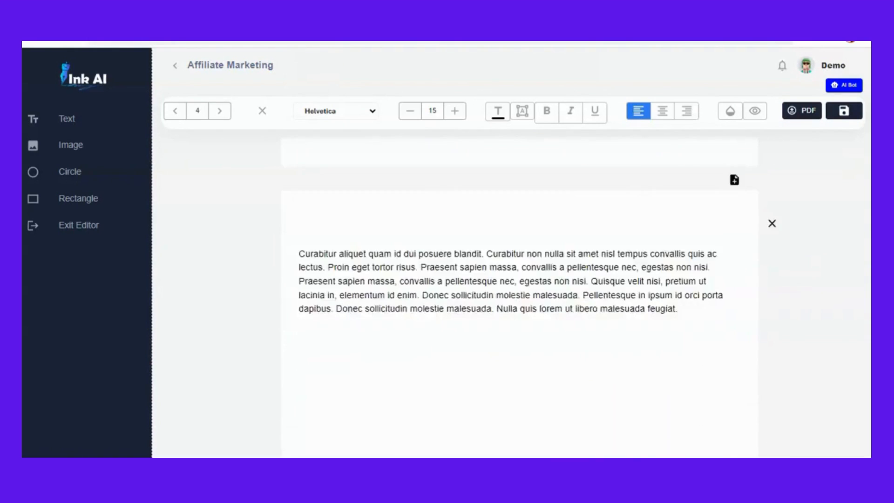
scroll(519, 298, up, 6)
scroll(519, 298, up, 1)
scroll(519, 298, down, 6)
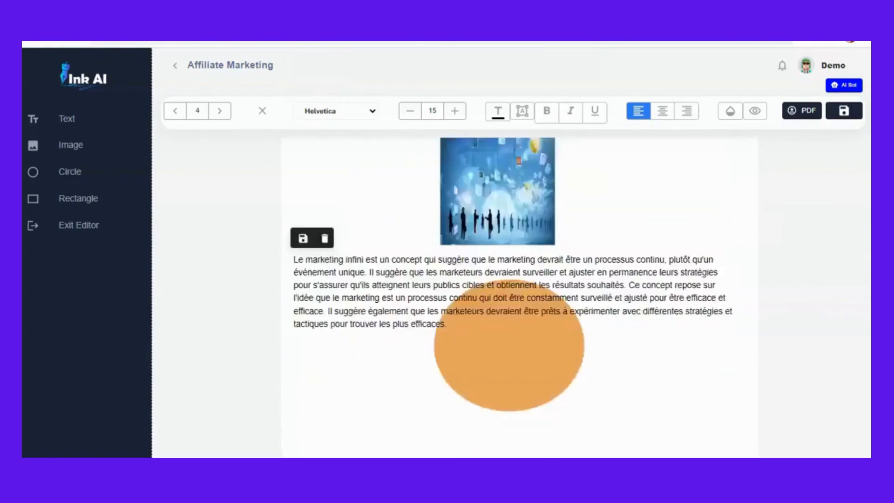
scroll(458, 286, up, 6)
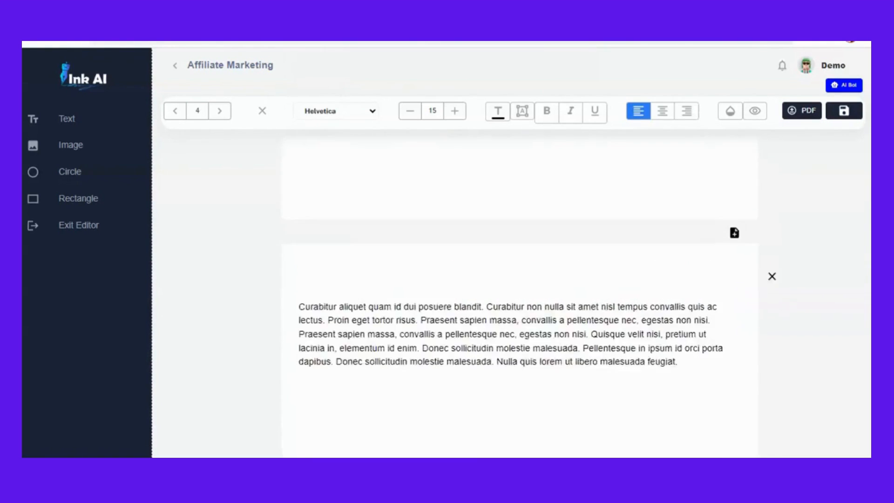
click(459, 285)
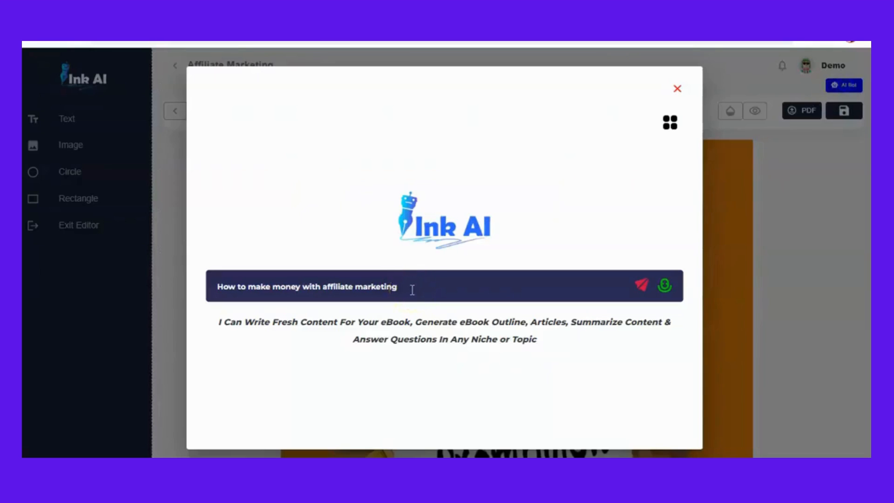
click(643, 289)
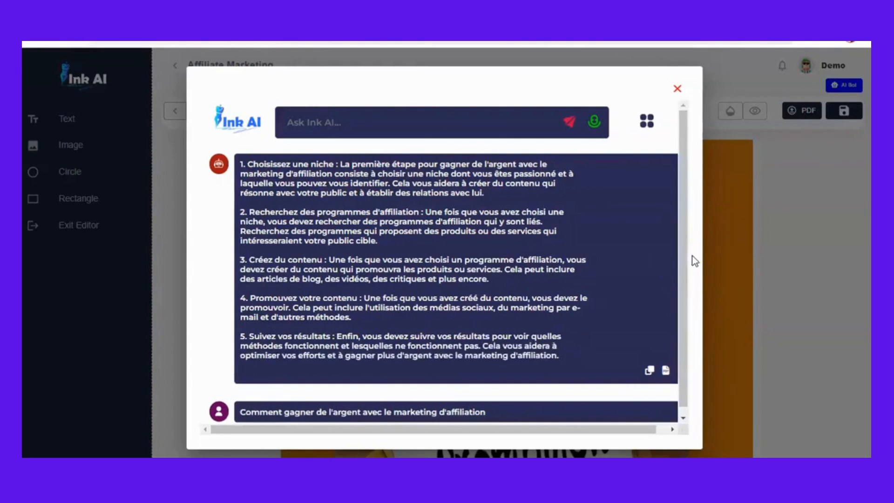
- Copy the AI answer, close the assistant, and paste it over the next page's placeholder text, saving the block
click(649, 369)
click(683, 94)
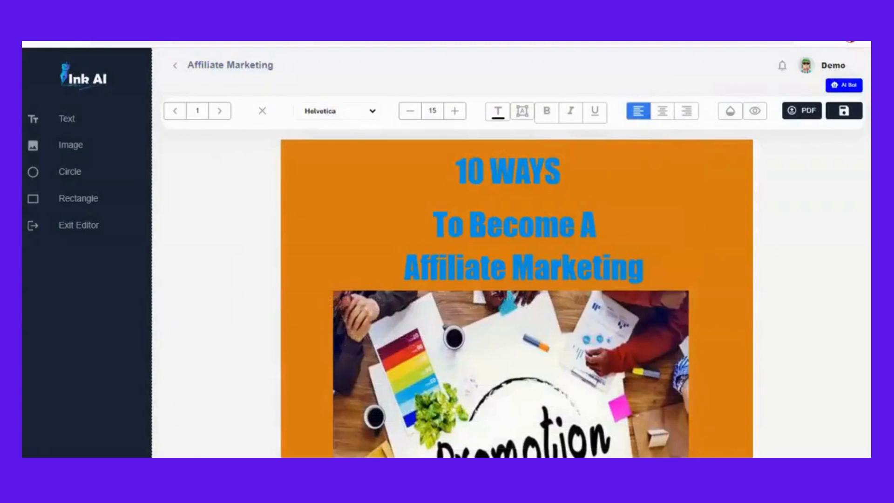
scroll(517, 298, down, 20)
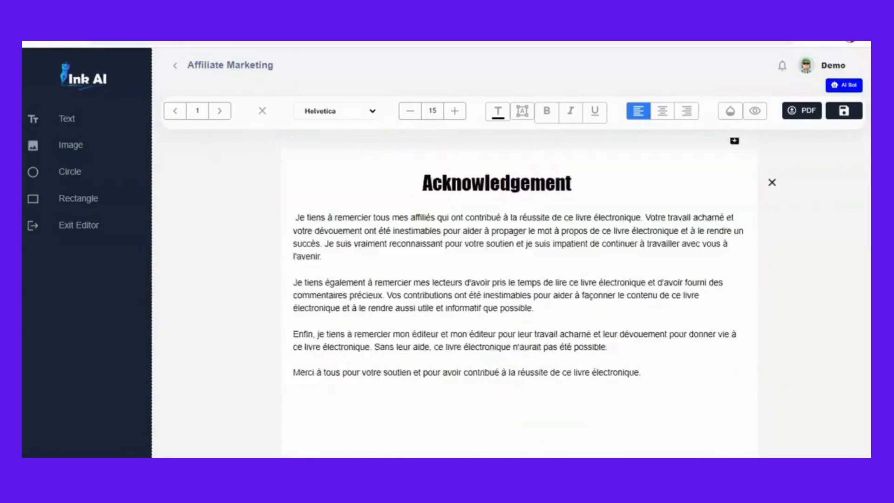
drag(873, 218, 865, 242)
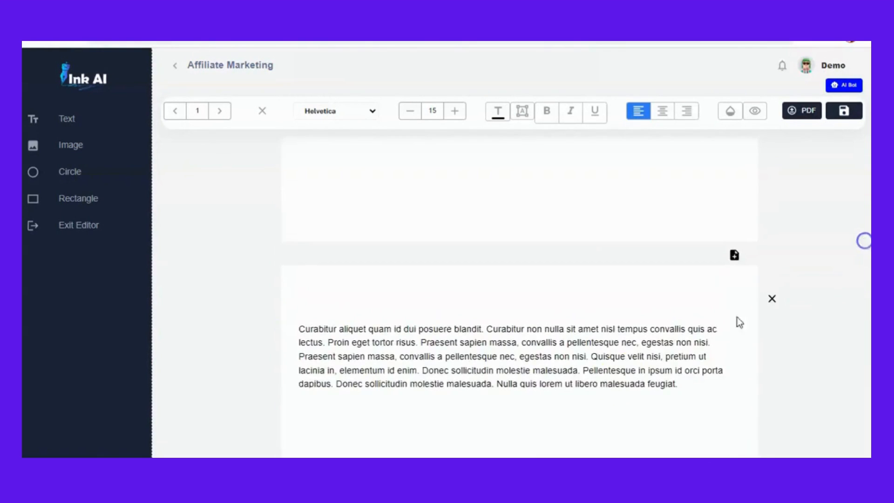
click(515, 359)
click(286, 307)
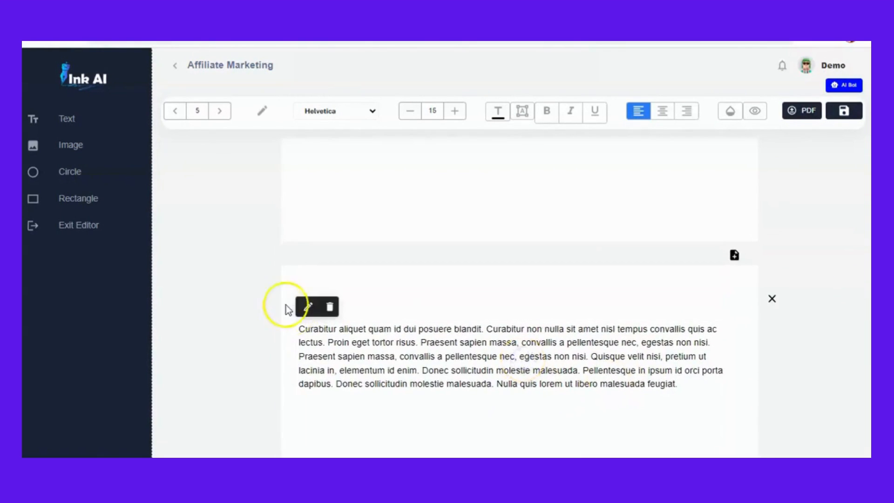
click(310, 311)
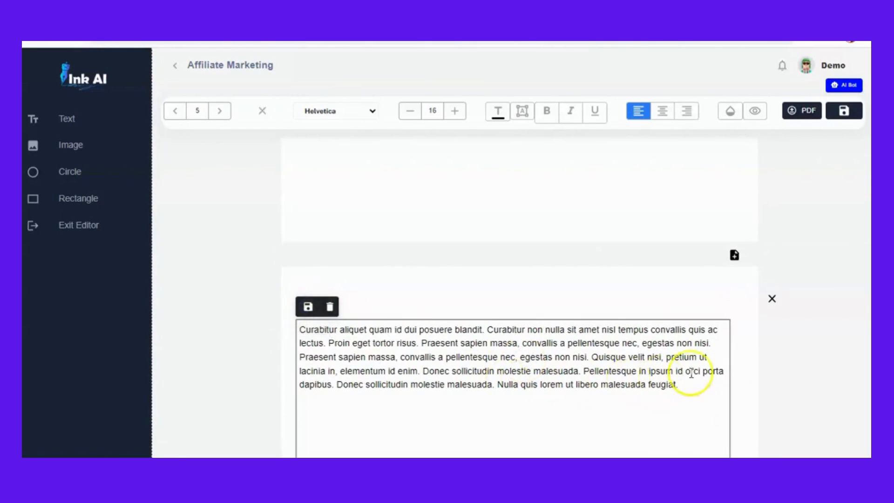
drag(680, 385, 302, 329)
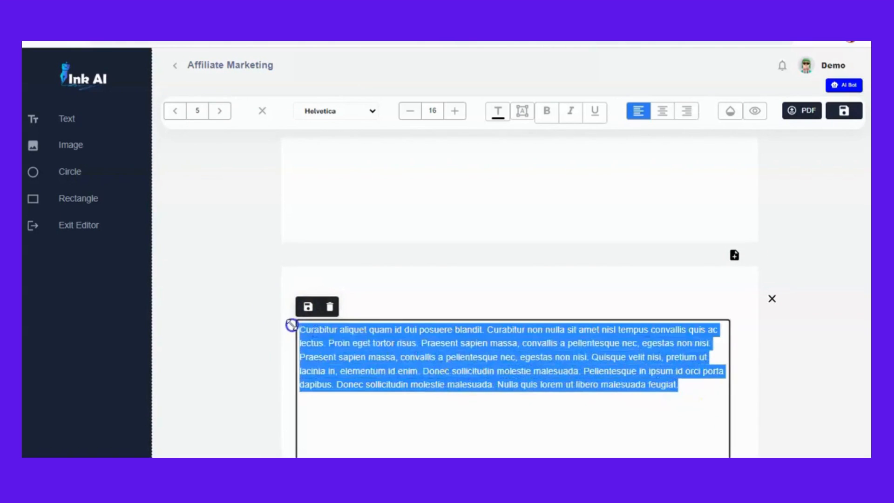
key(ctrl+v)
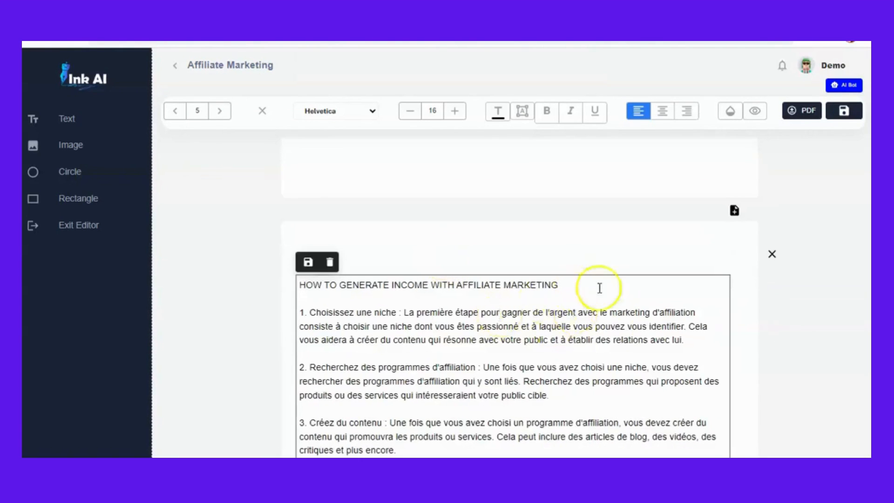
click(308, 262)
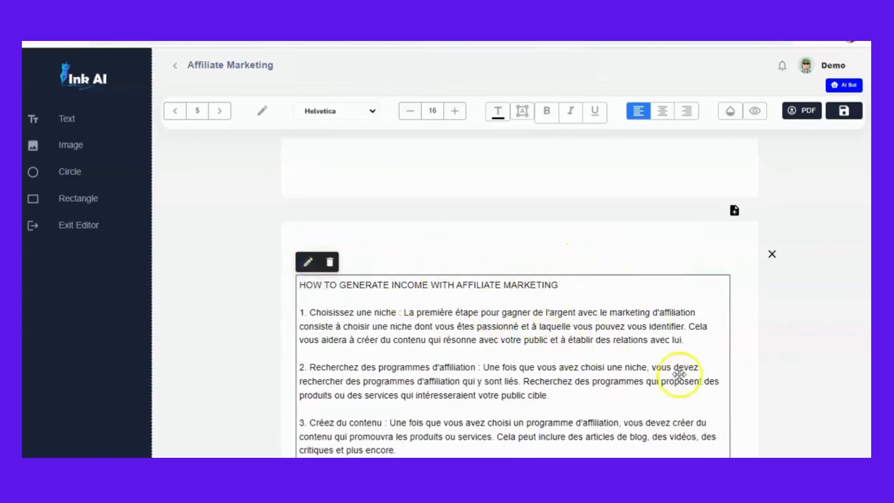
- Delete the Cryptocurrency image under the Chapter 2 title
scroll(520, 298, down, 15)
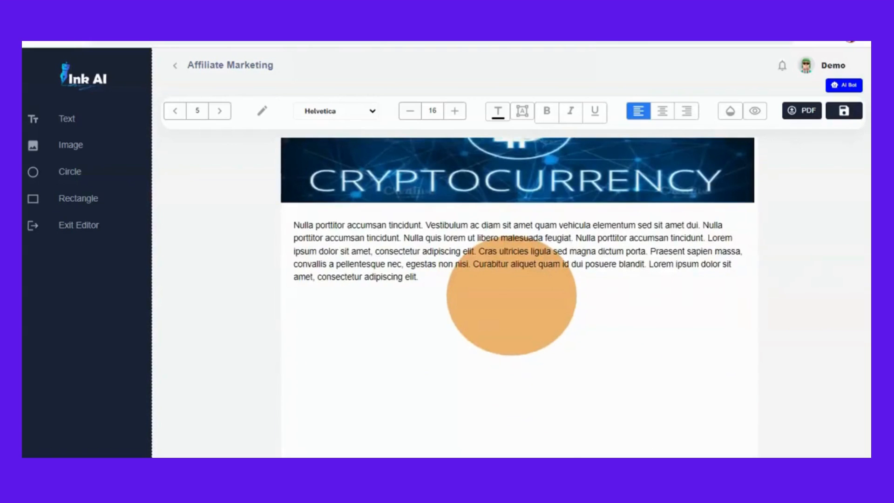
scroll(519, 298, up, 5)
scroll(519, 298, down, 3)
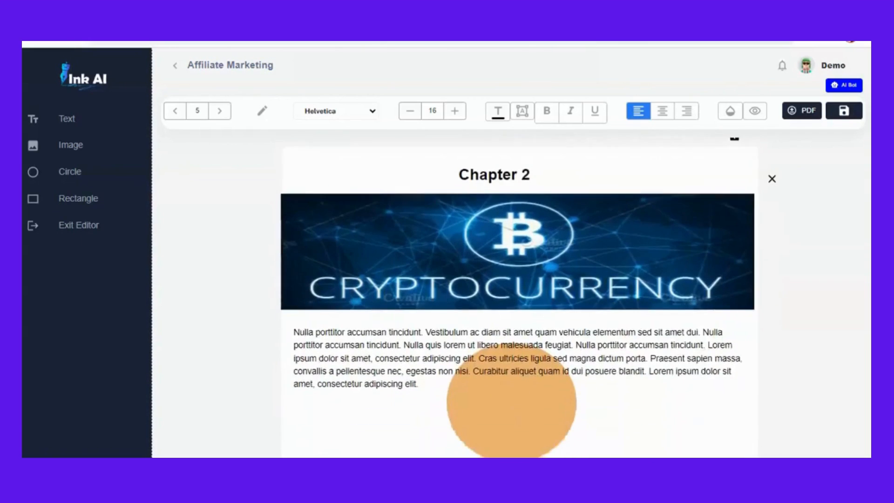
scroll(519, 298, down, 1)
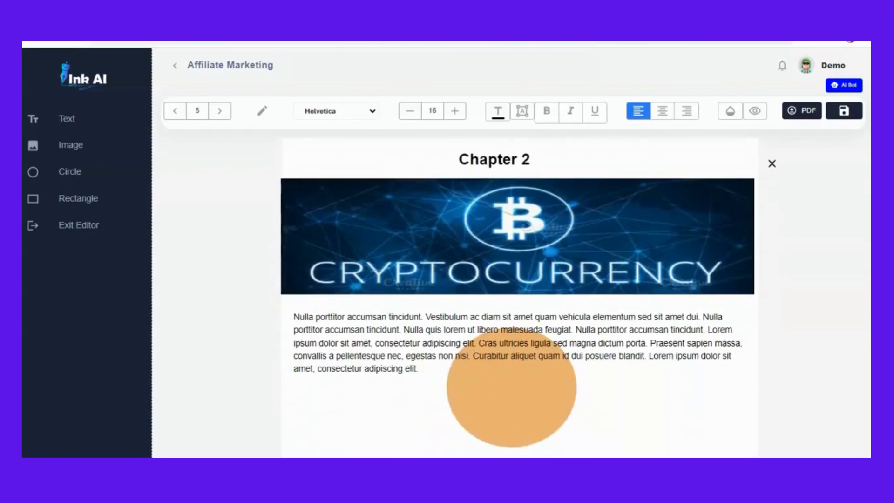
click(572, 254)
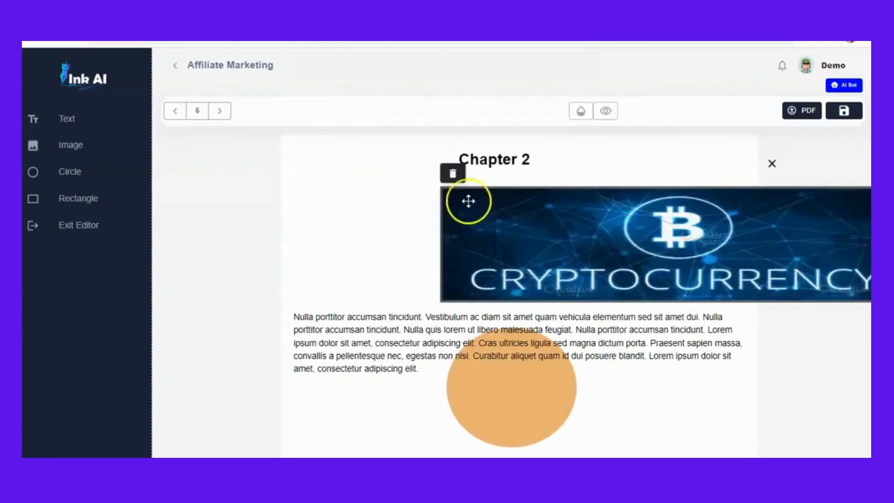
click(455, 175)
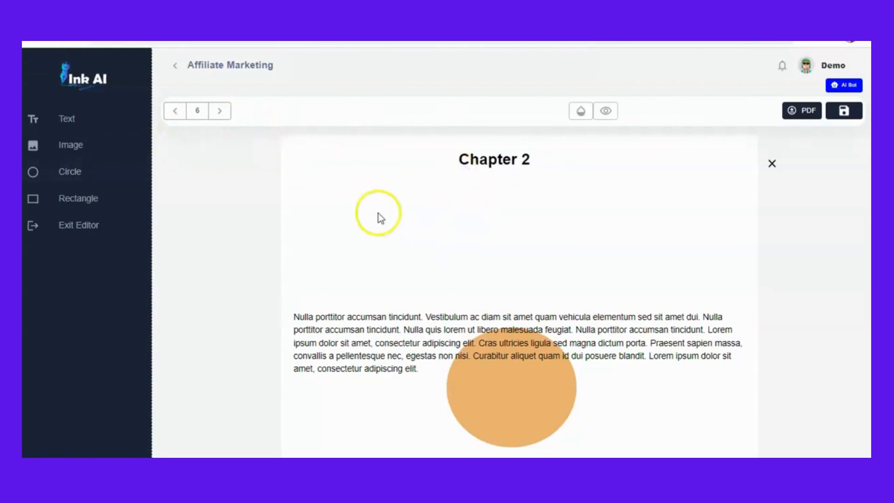
- Insert the Promotion image under the Chapter 2 title and enlarge it to span most of the page width
click(71, 147)
drag(320, 186, 484, 236)
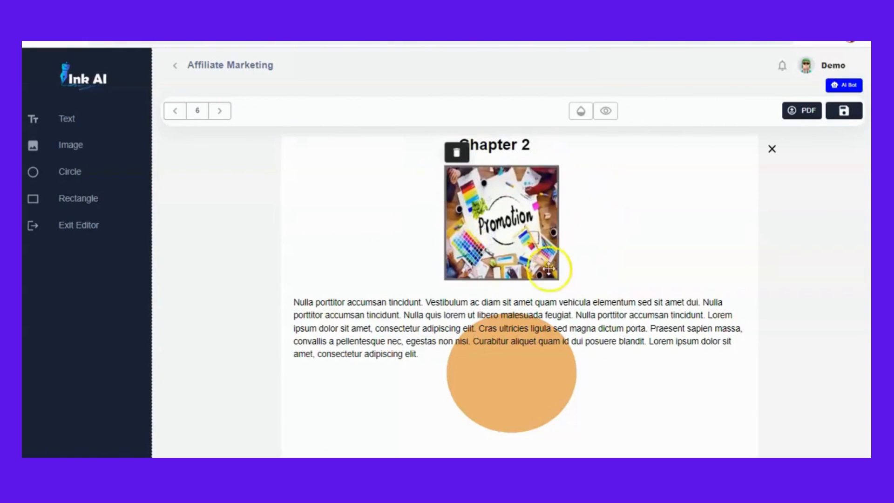
drag(561, 278, 705, 285)
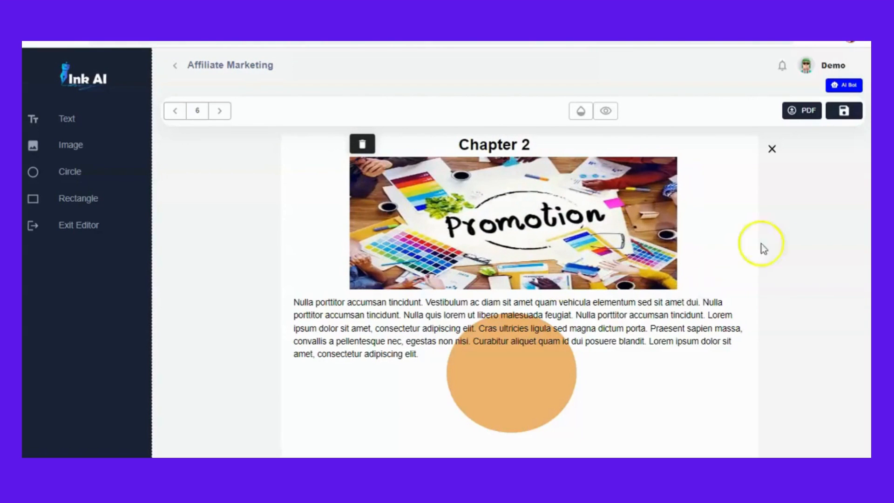
- Scroll through the remaining pages down to the About The Author page
scroll(520, 296, down, 20)
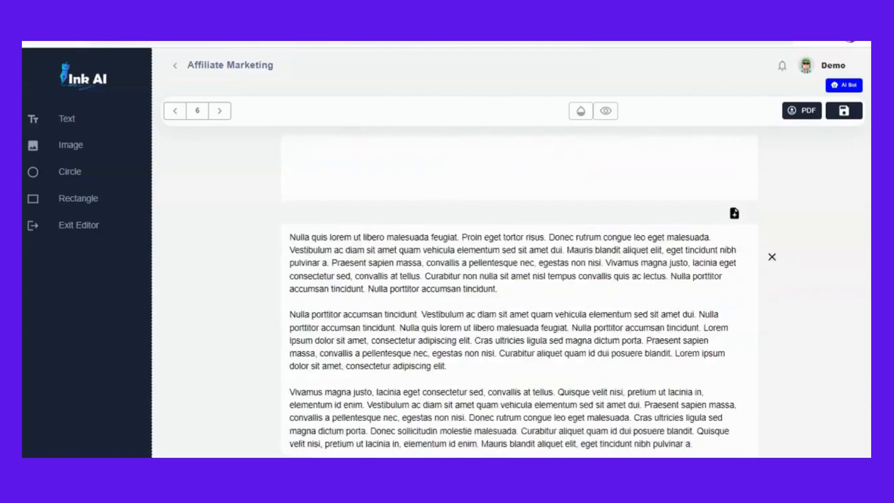
scroll(519, 296, down, 20)
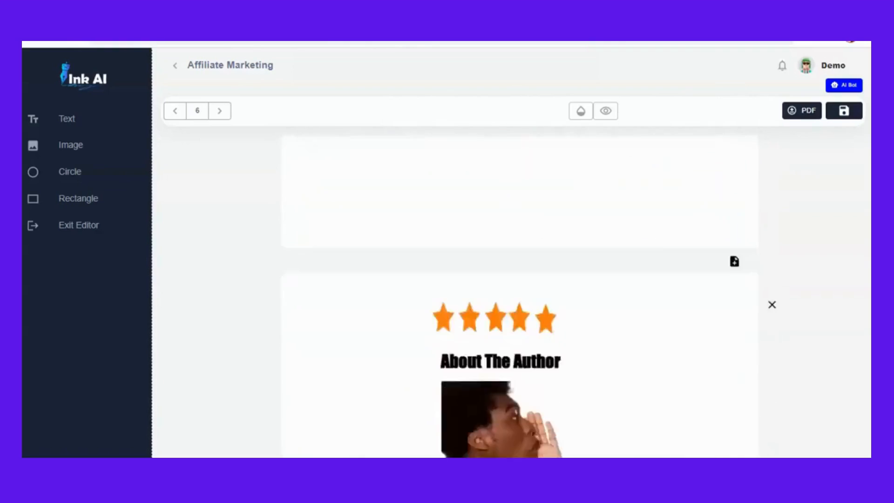
scroll(519, 296, up, 18)
scroll(520, 296, down, 6)
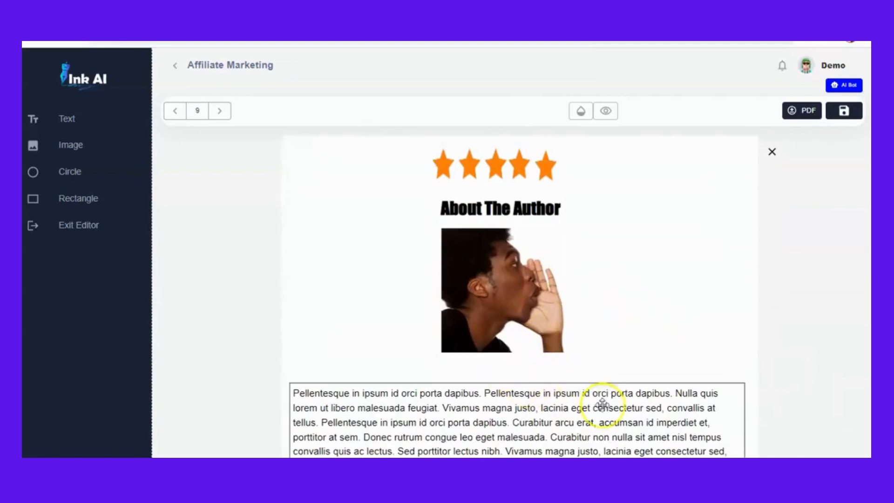
scroll(520, 296, down, 3)
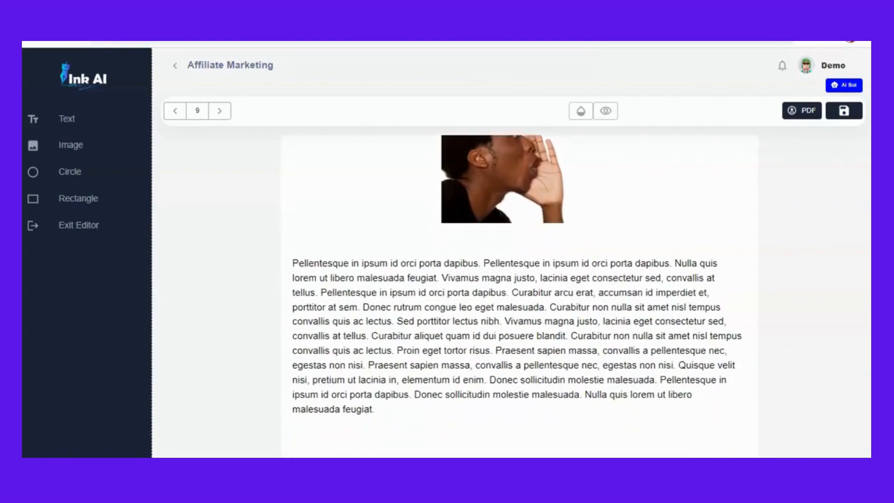
scroll(519, 296, up, 3)
scroll(520, 297, down, 2)
scroll(516, 290, up, 1)
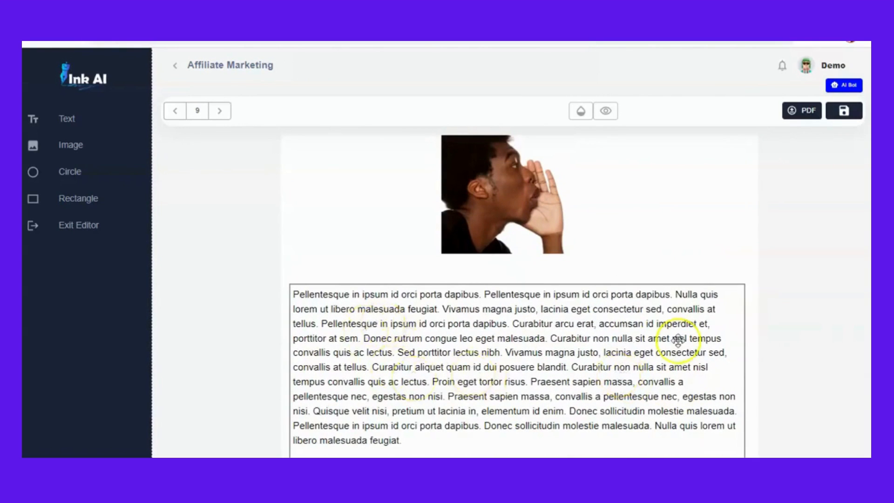
scroll(520, 296, up, 4)
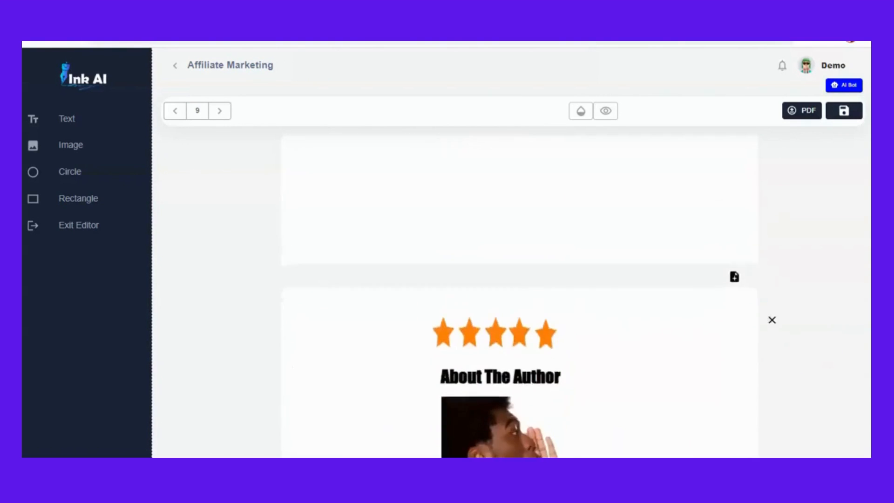
- Add a new blank page after the page with the Promotion image
scroll(519, 296, down, 6)
scroll(519, 296, up, 8)
scroll(519, 297, up, 15)
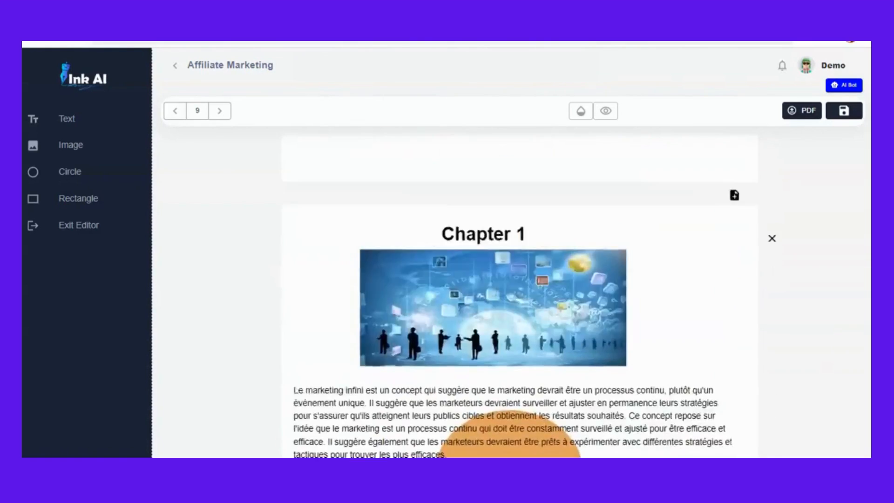
scroll(519, 296, up, 5)
scroll(519, 296, down, 6)
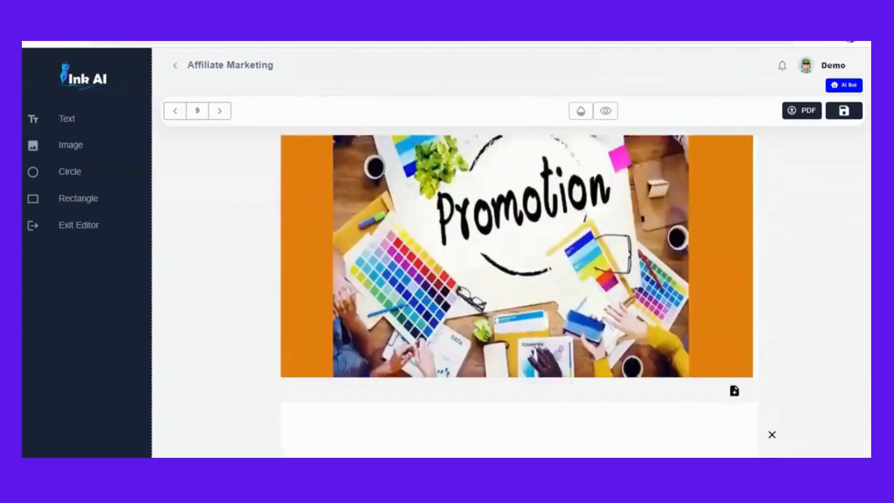
scroll(520, 296, up, 3)
scroll(520, 296, down, 1)
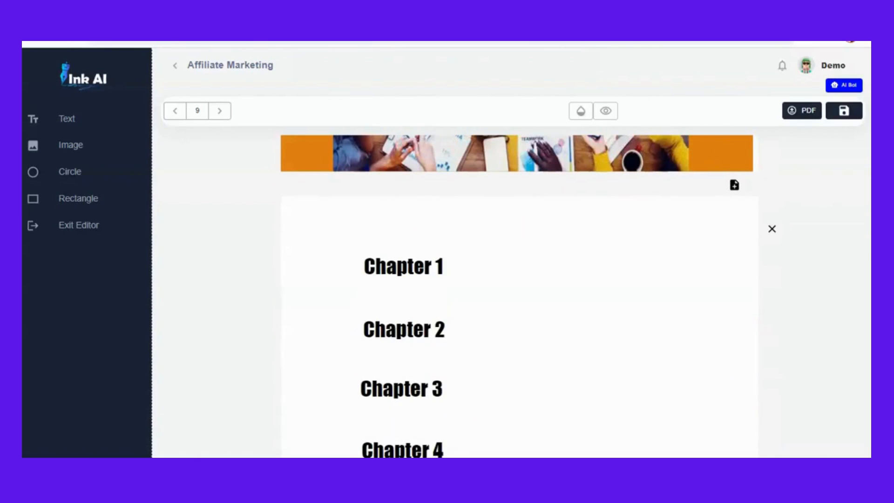
scroll(519, 297, up, 4)
scroll(520, 296, down, 3)
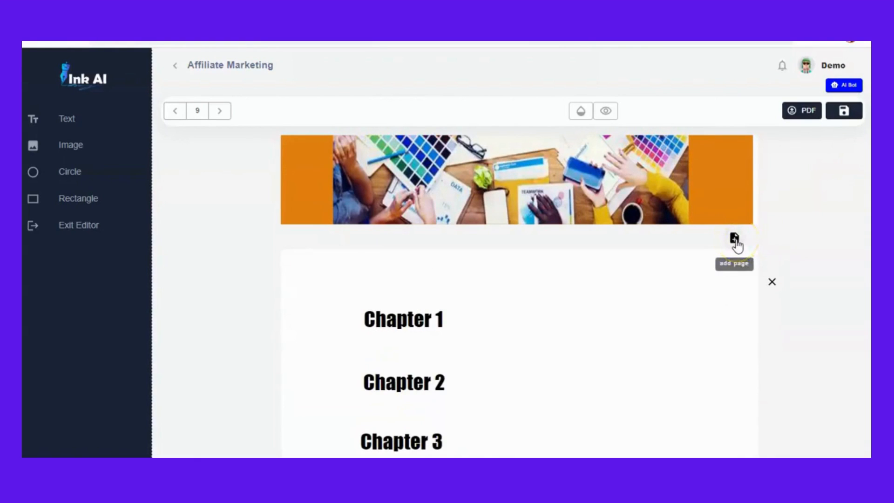
click(735, 240)
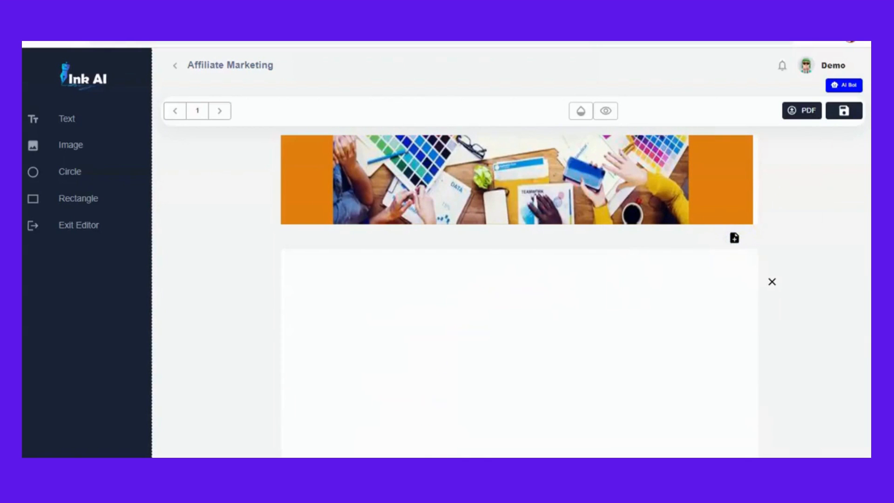
scroll(519, 295, down, 2)
scroll(519, 295, up, 1)
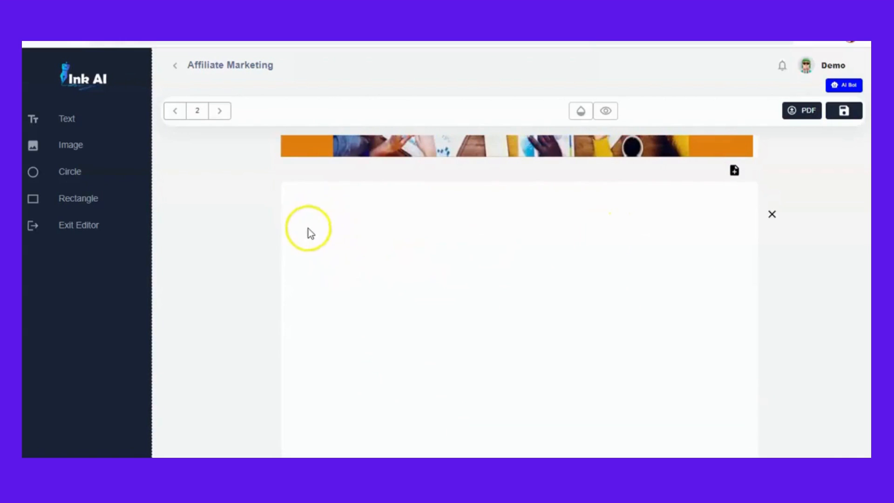
- Add a text box near the top of the new page and enter TERMS AND CONDITION
click(72, 121)
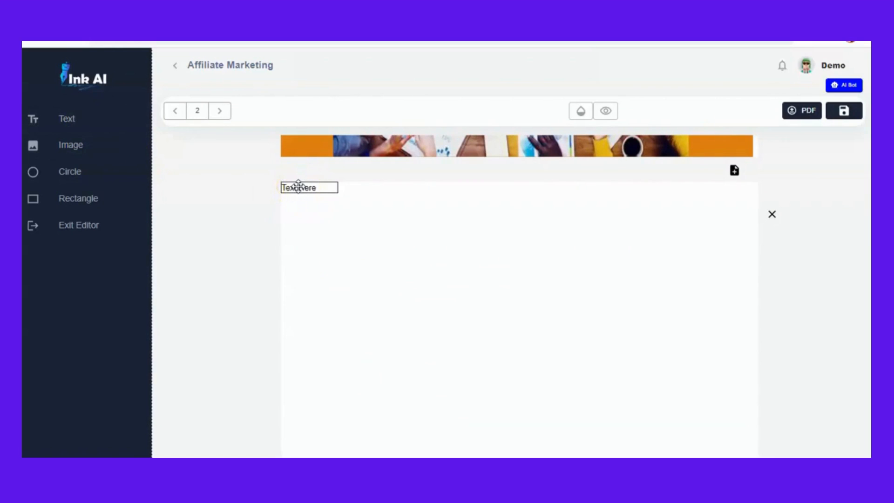
drag(299, 187, 415, 223)
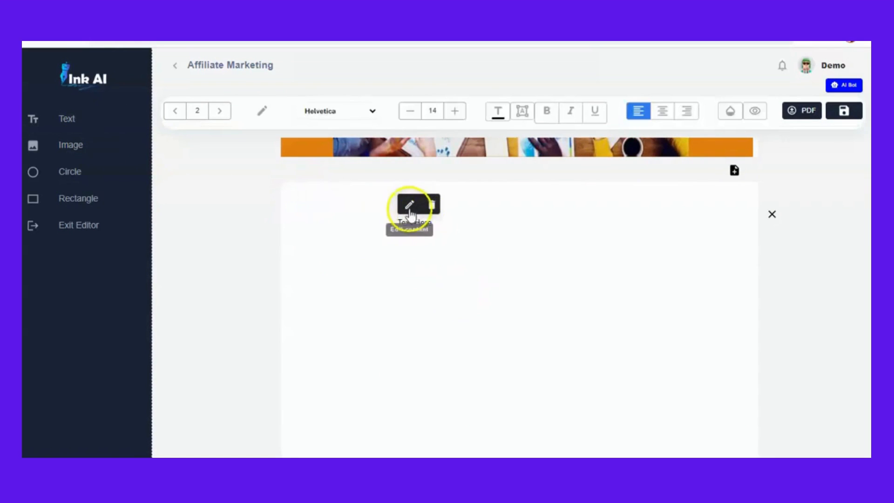
click(435, 223)
click(435, 223)
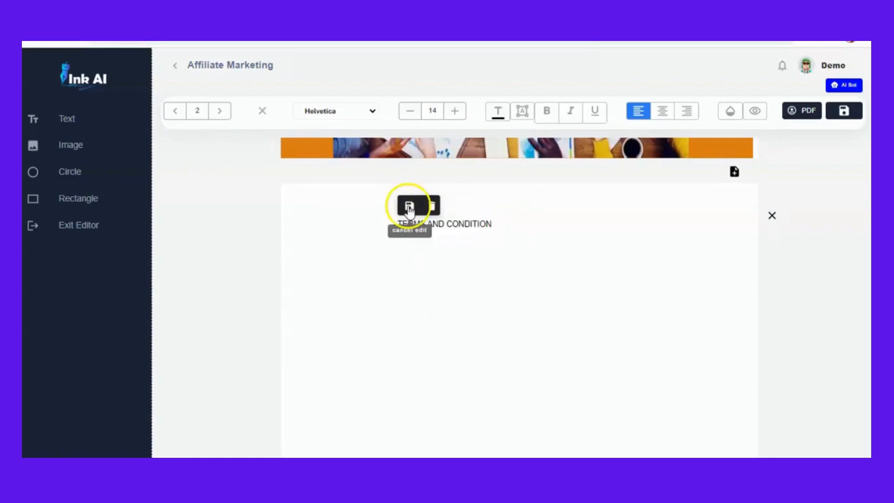
click(409, 210)
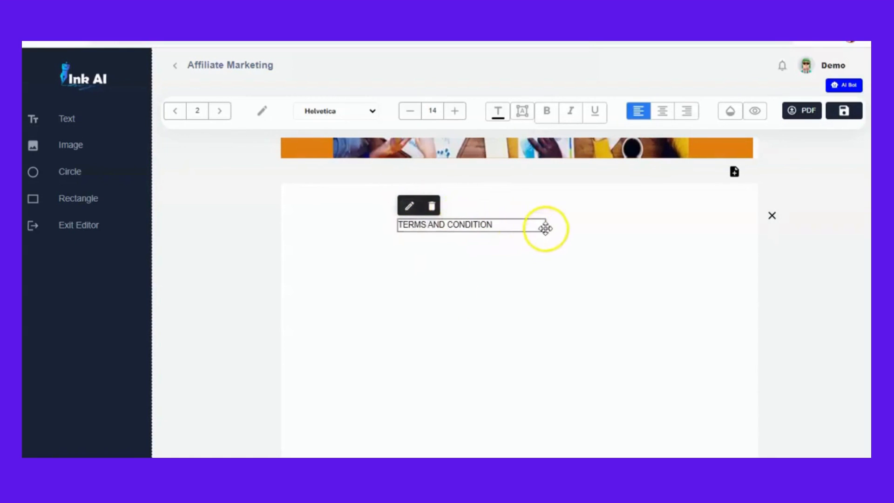
- Make the TERMS AND CONDITION heading bold and colour it orange FF6900
drag(546, 228, 500, 226)
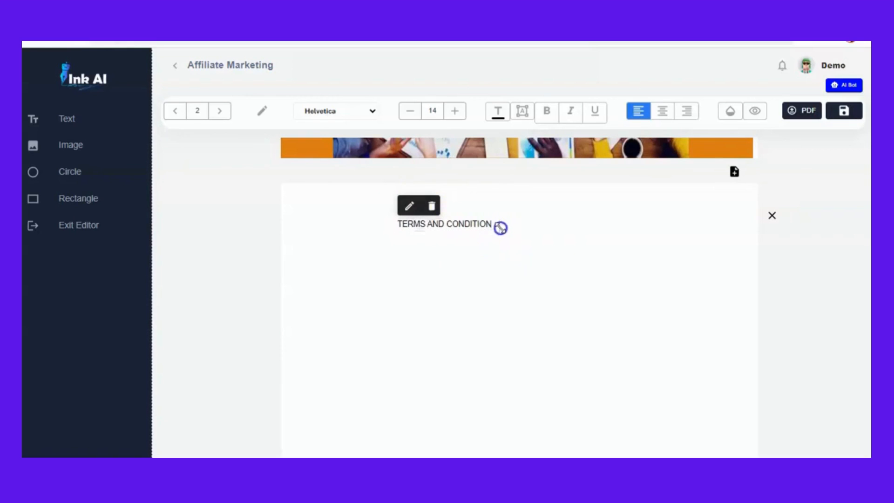
click(547, 114)
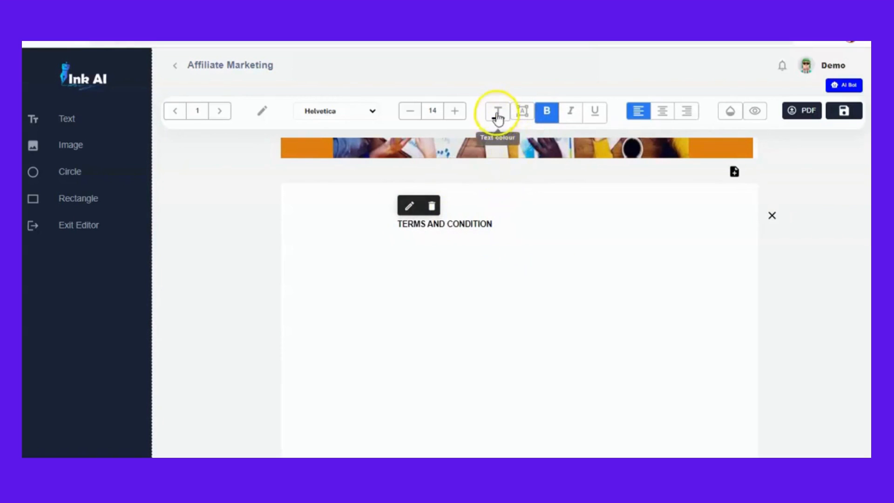
click(497, 114)
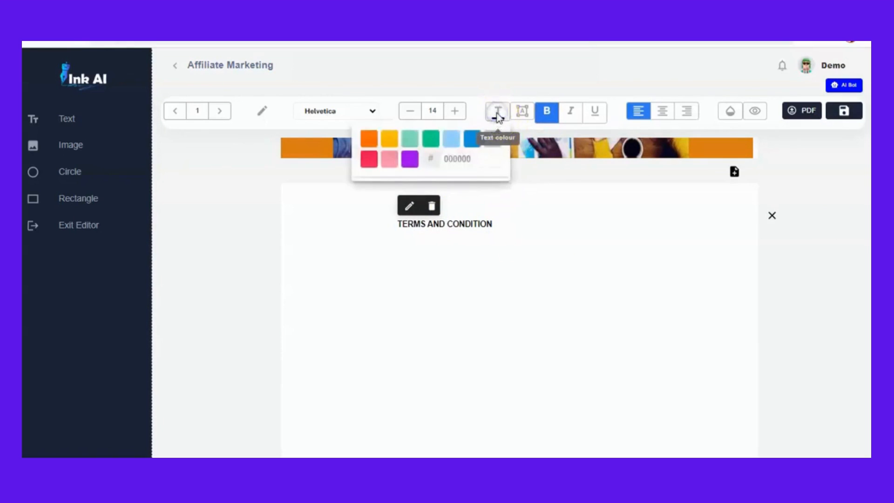
click(371, 139)
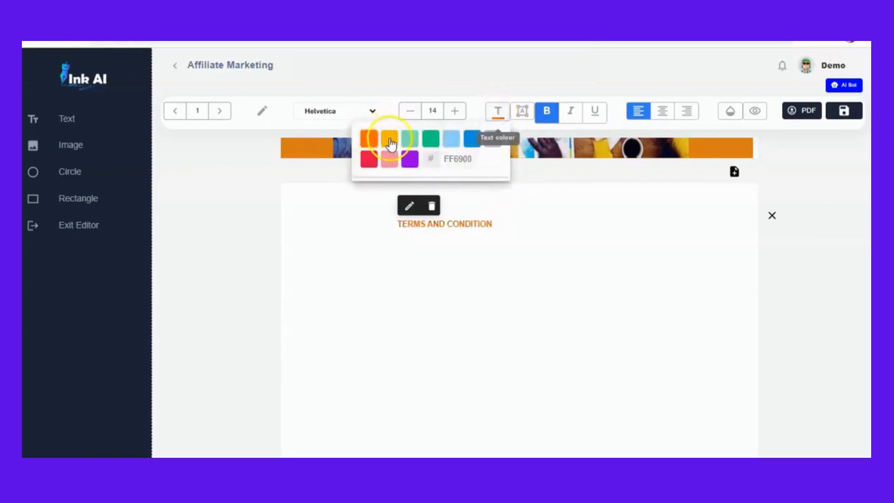
click(389, 139)
click(370, 140)
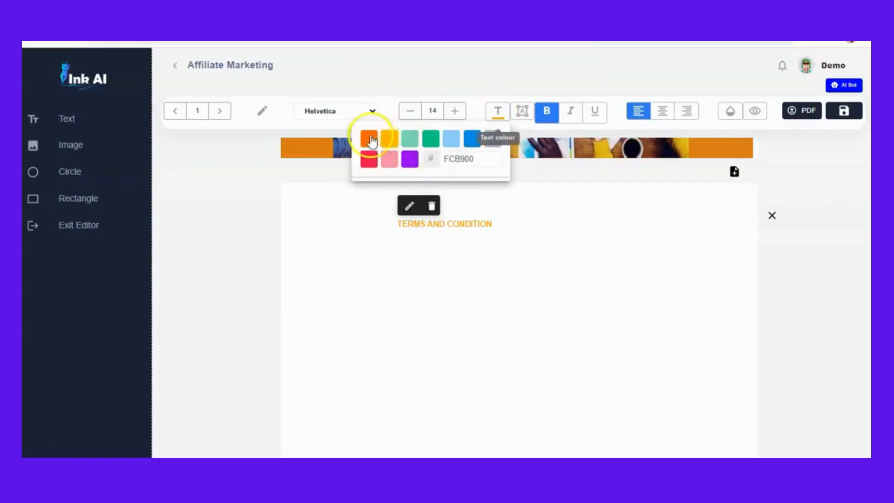
- Enlarge the heading to size 27 and move it to the page's top-left corner
click(455, 110)
drag(494, 230, 585, 242)
click(513, 233)
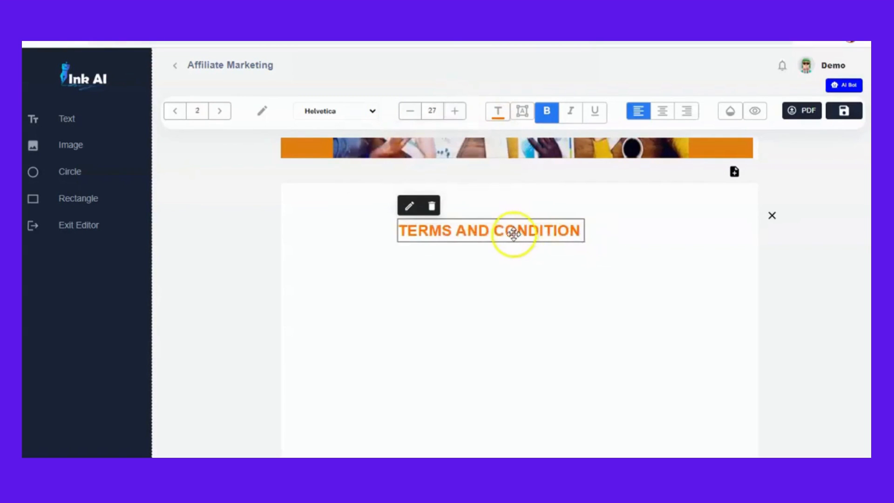
drag(506, 233, 403, 212)
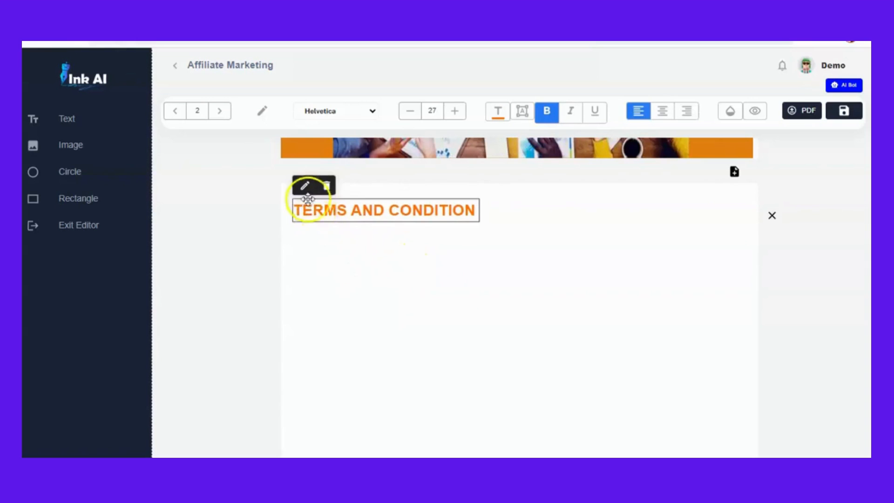
- Add a second text box just below the TERMS AND CONDITION heading
click(69, 122)
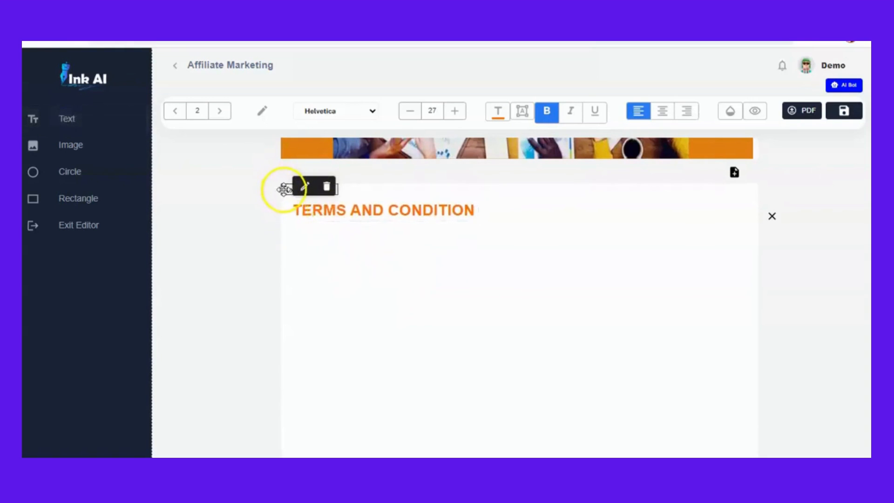
drag(285, 189, 302, 245)
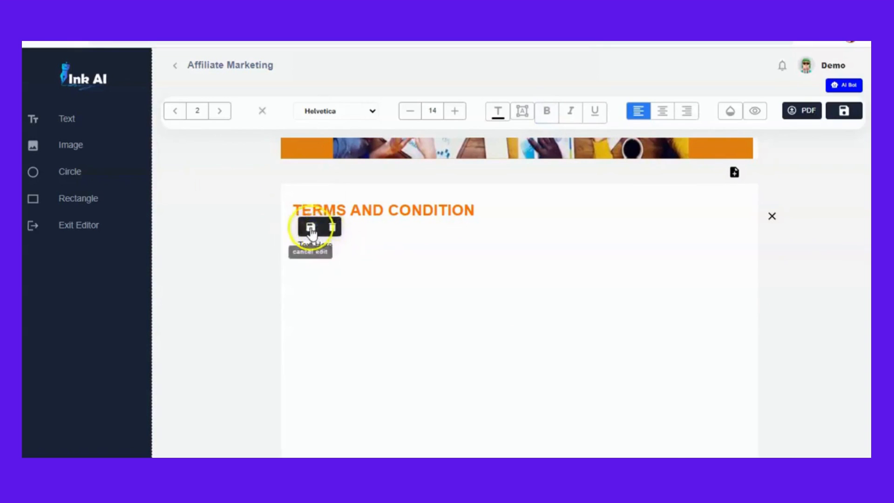
click(311, 227)
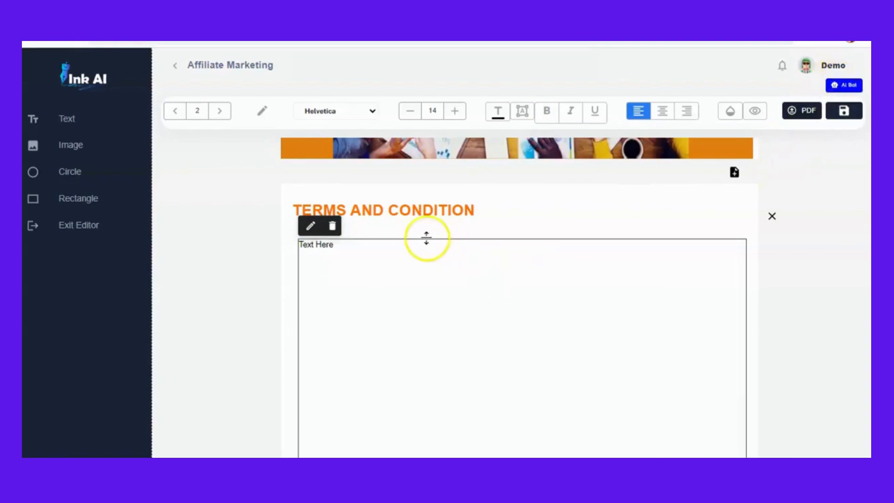
- Copy the AI Bot's list of affiliate conduct rules, close the assistant, and save the ebook
click(845, 85)
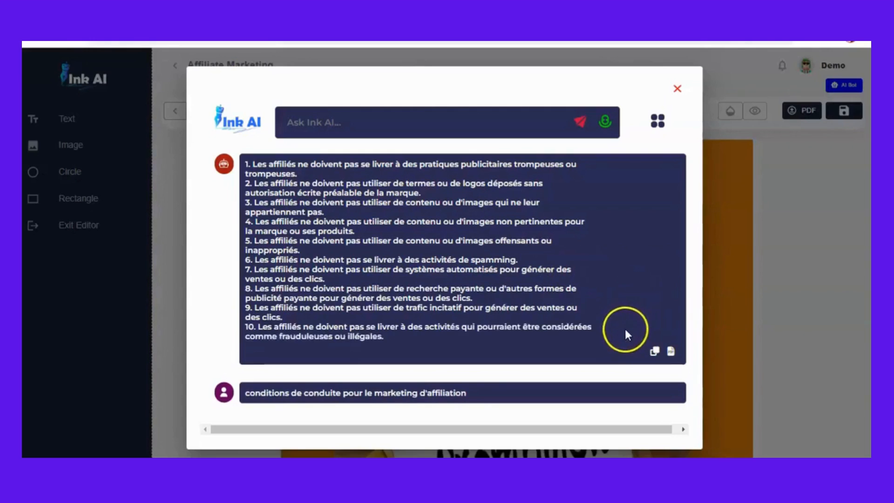
click(654, 352)
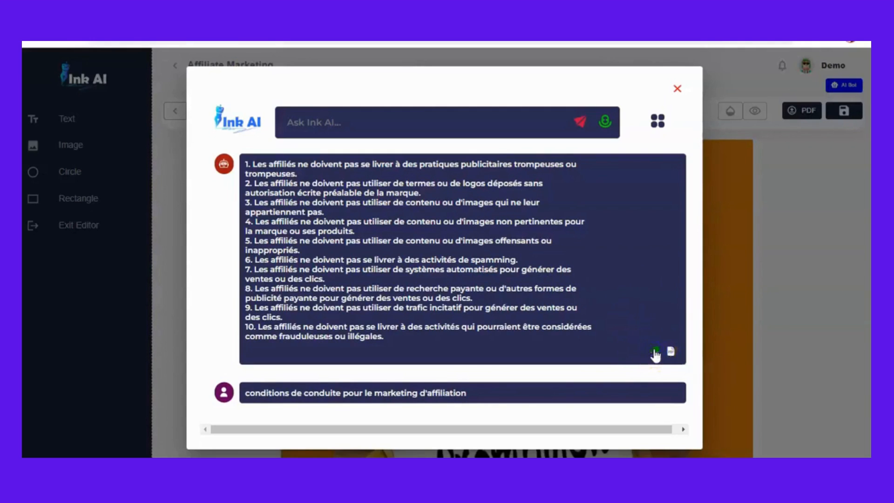
click(677, 89)
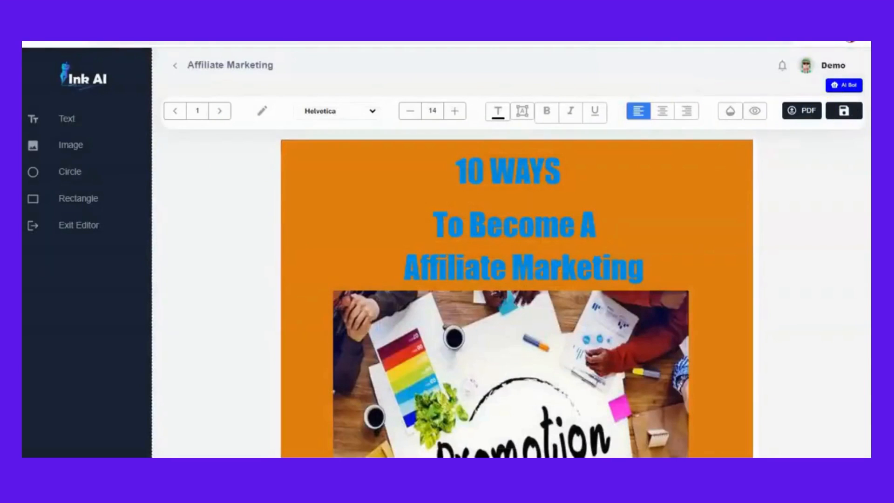
click(844, 111)
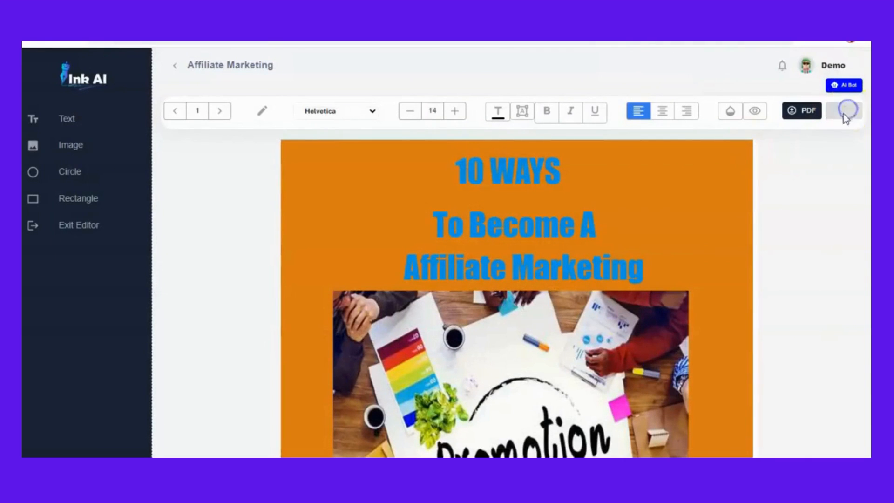
- Paste the copied rules into the text box under the TERMS AND CONDITION heading, replacing its placeholder
scroll(834, 193, down, 20)
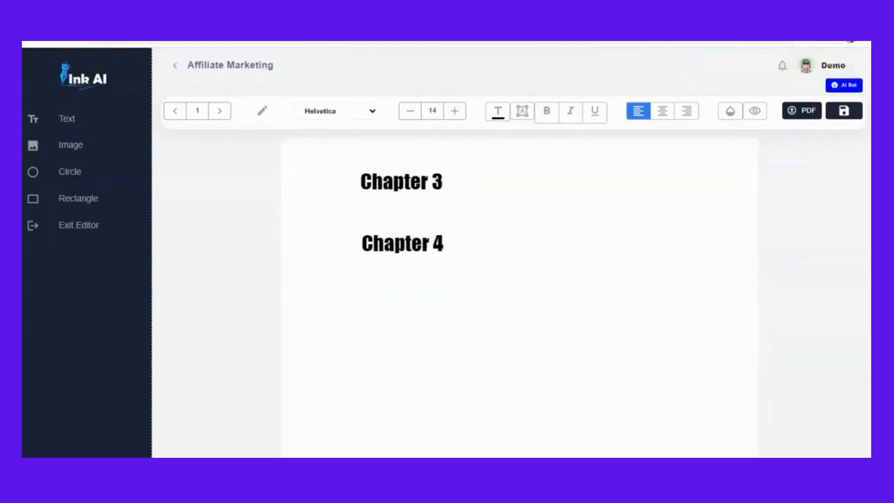
scroll(520, 298, up, 14)
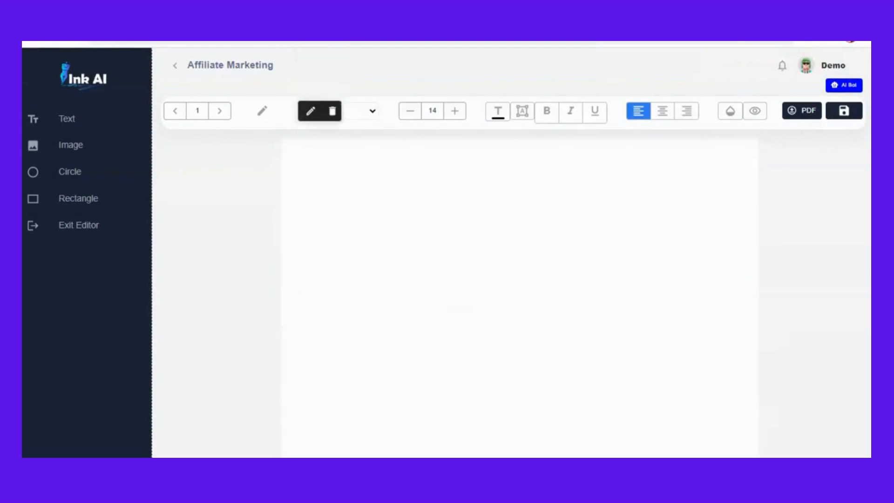
scroll(520, 298, up, 7)
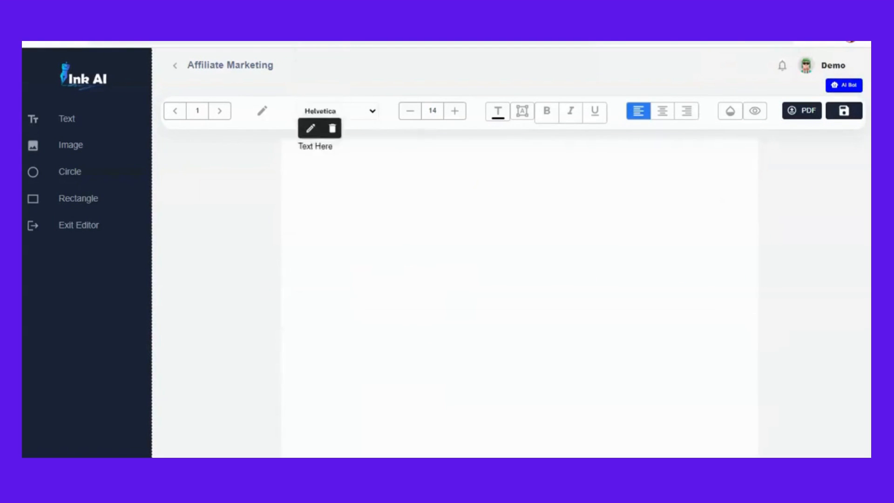
scroll(520, 298, down, 5)
scroll(549, 218, down, 1)
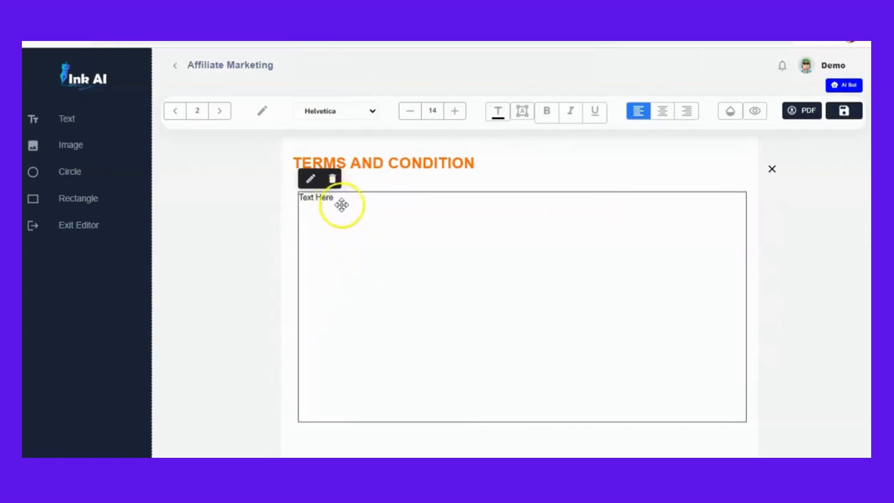
click(311, 180)
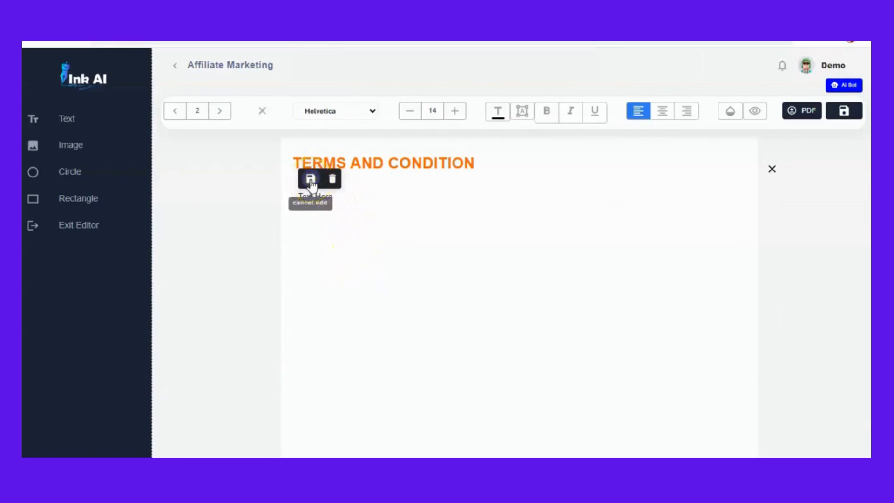
click(341, 205)
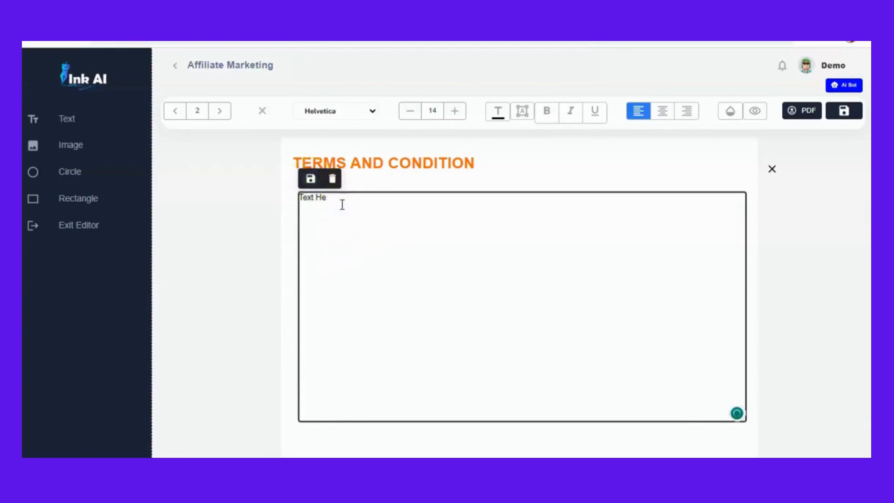
key(ctrl+v)
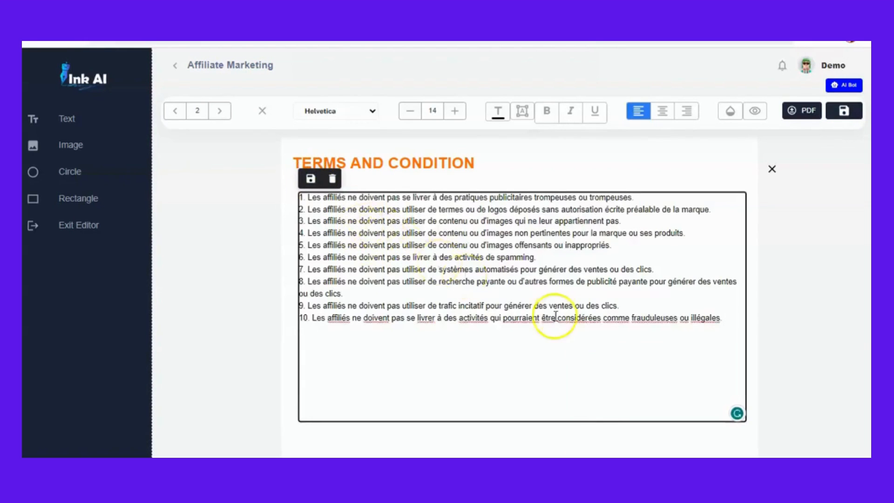
key(shift+Up)
key(shift+Up)
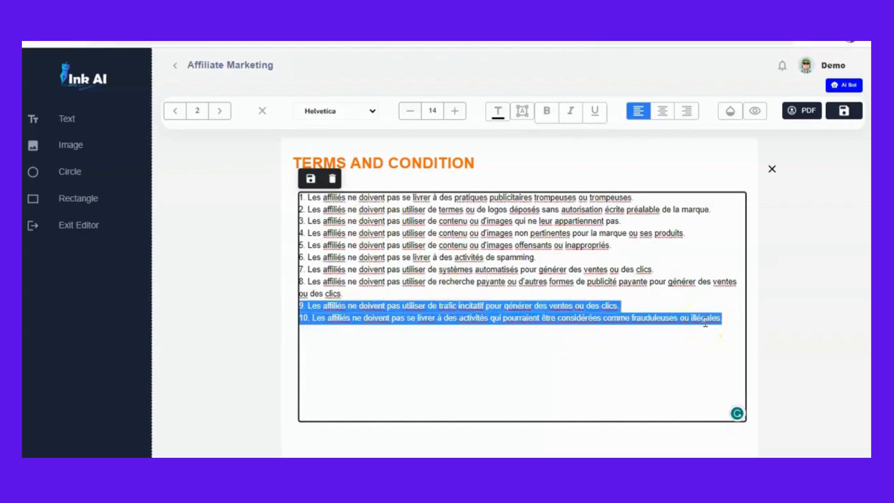
key(Down)
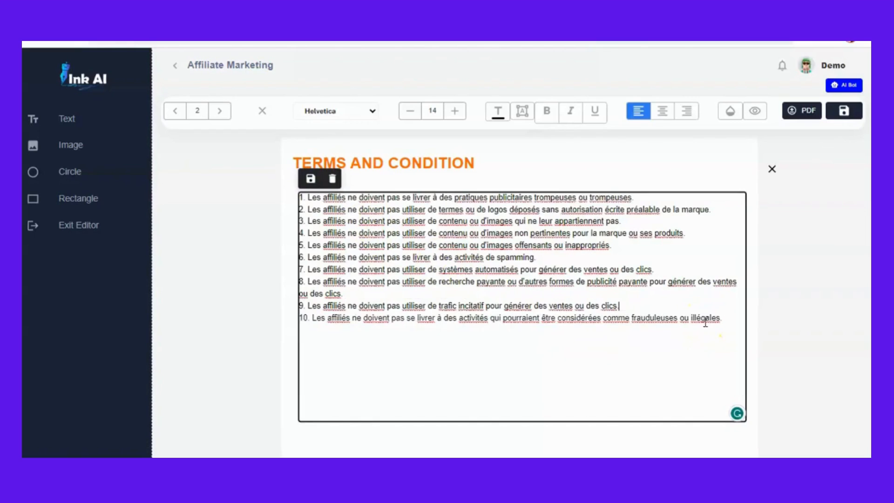
click(548, 113)
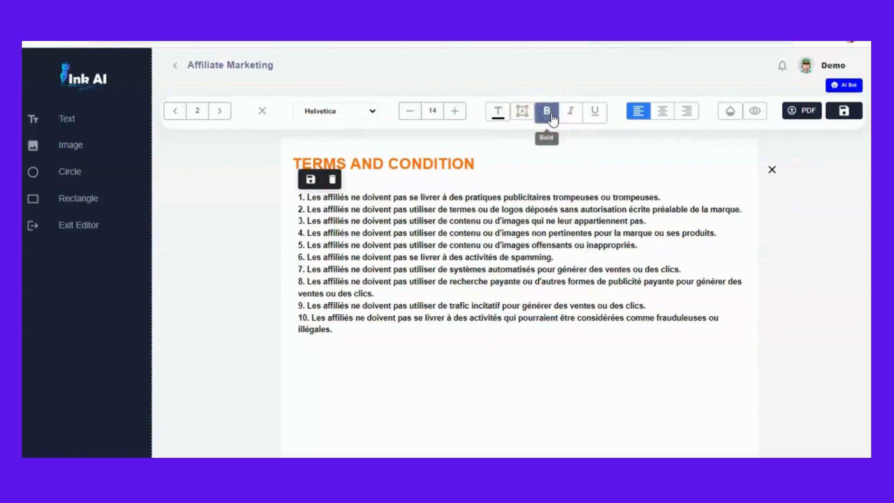
click(549, 113)
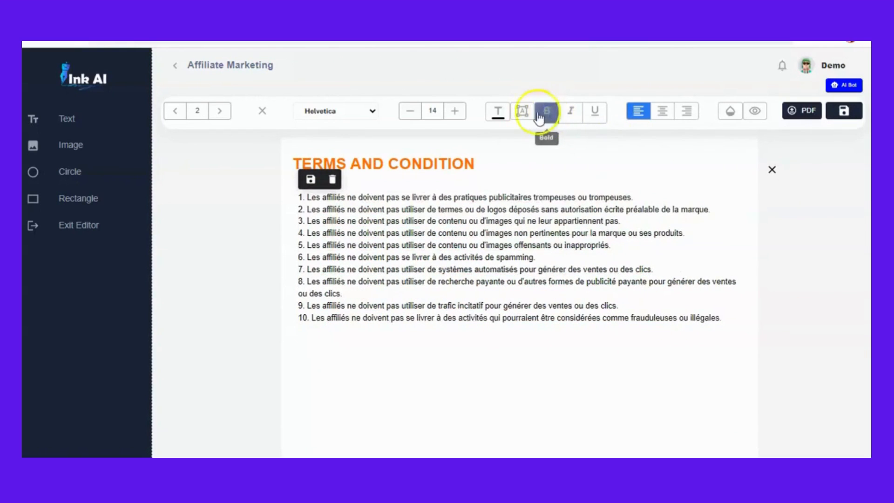
- Set the rules text to size 18 and save the text box edit
click(499, 113)
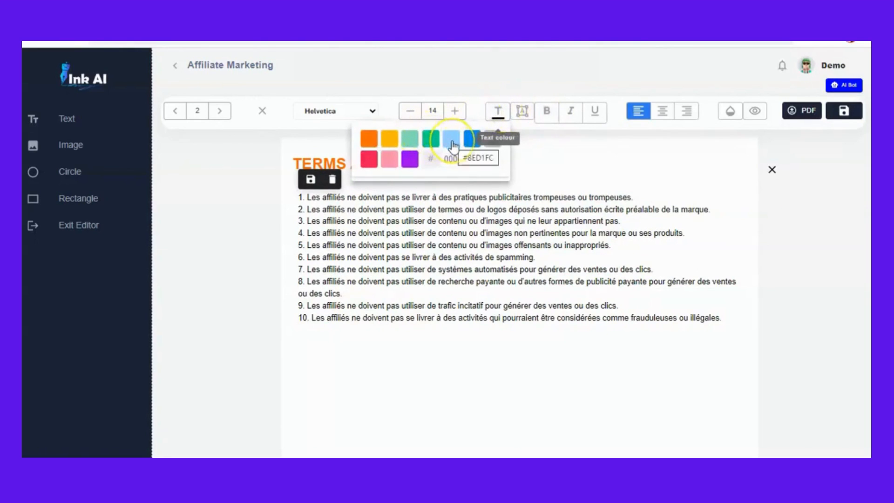
click(453, 116)
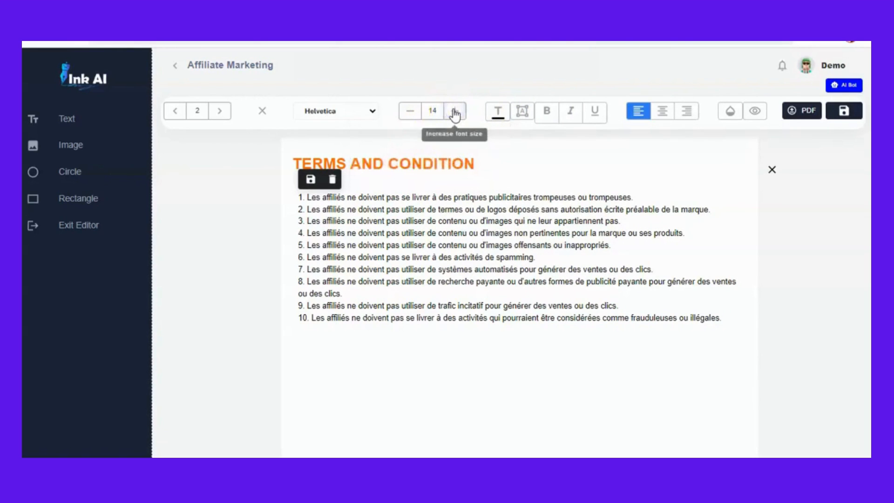
click(454, 113)
click(454, 113)
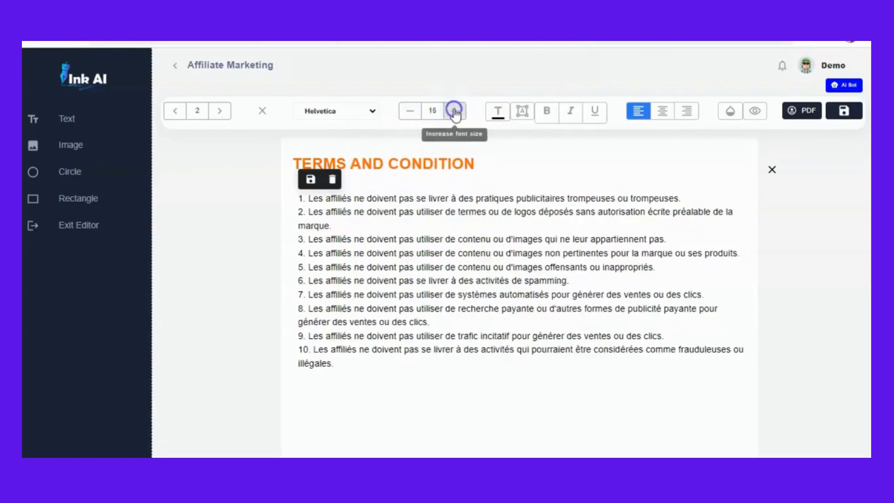
click(454, 113)
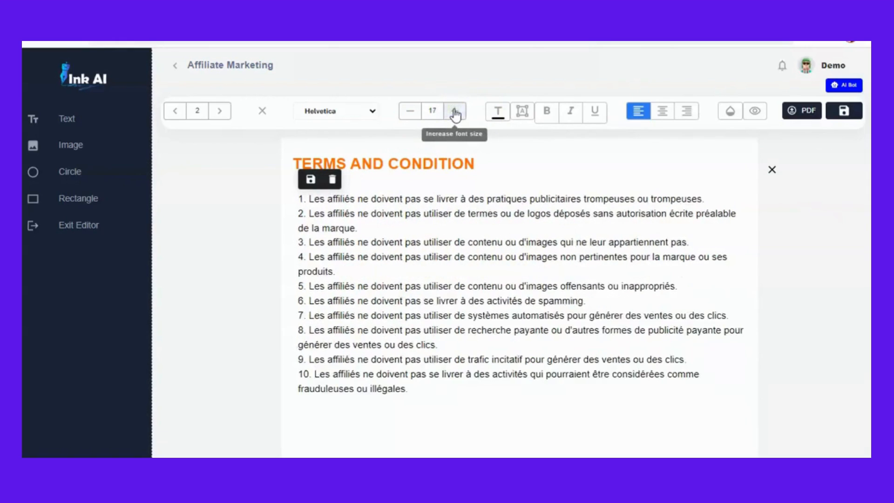
click(455, 113)
click(454, 113)
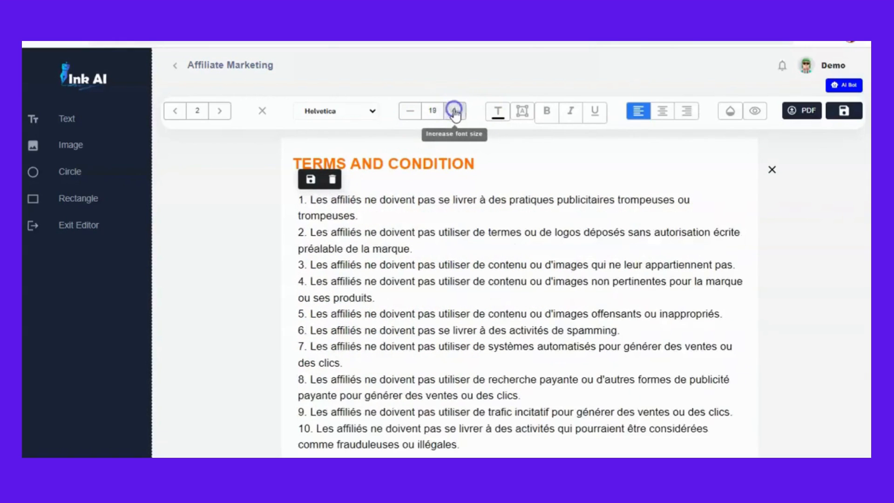
click(410, 111)
click(608, 269)
click(806, 292)
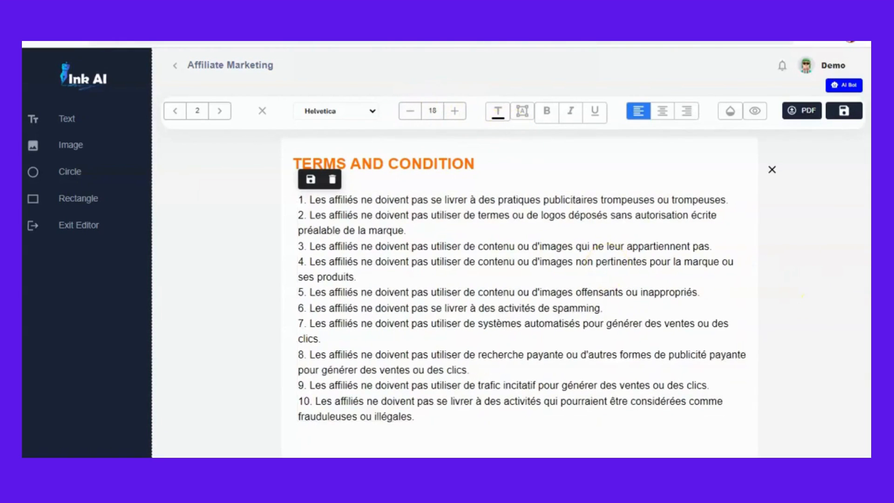
click(311, 182)
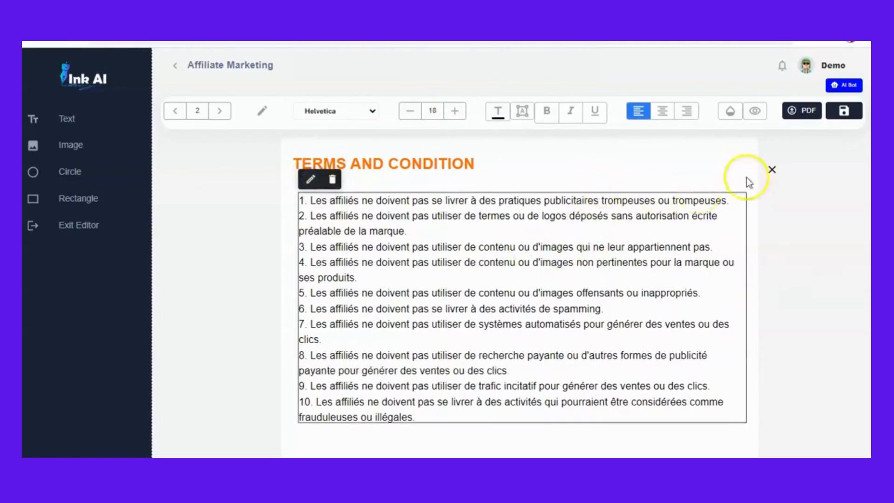
- Save the ebook
scroll(535, 261, down, 8)
scroll(535, 261, up, 8)
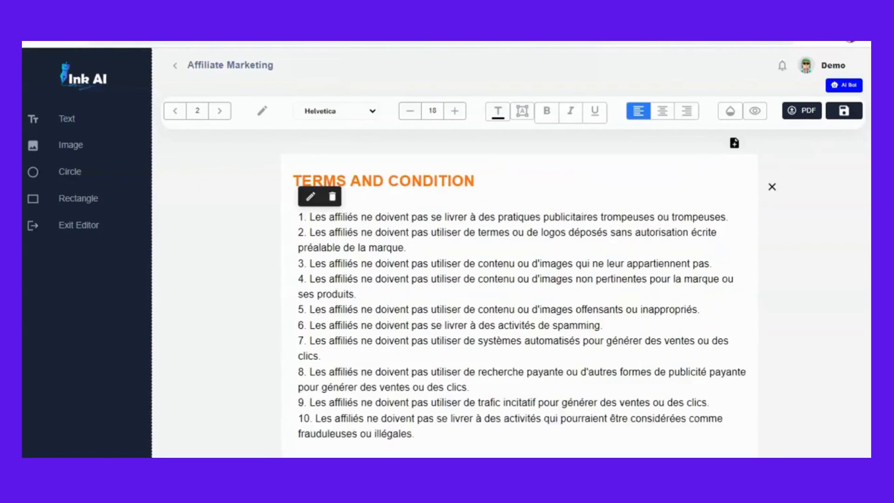
click(845, 111)
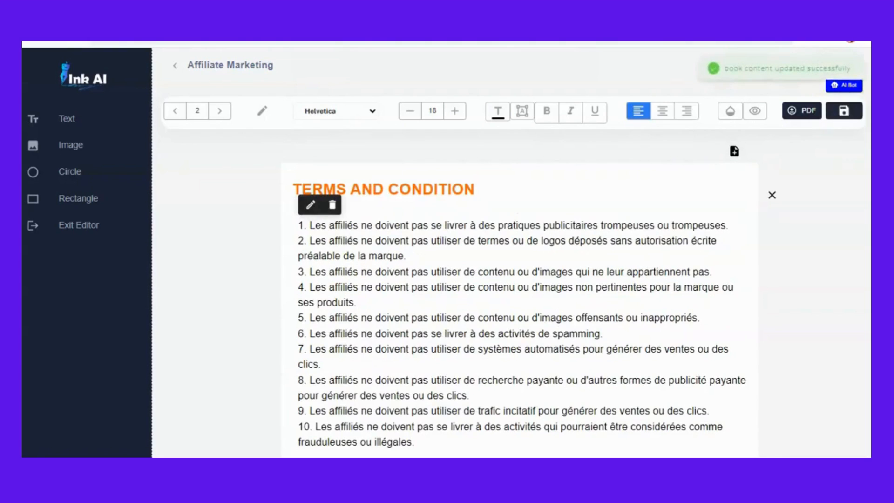
- Export the ebook as a PDF and open the downloaded Affiliate Marketing.pdf
scroll(509, 227, down, 20)
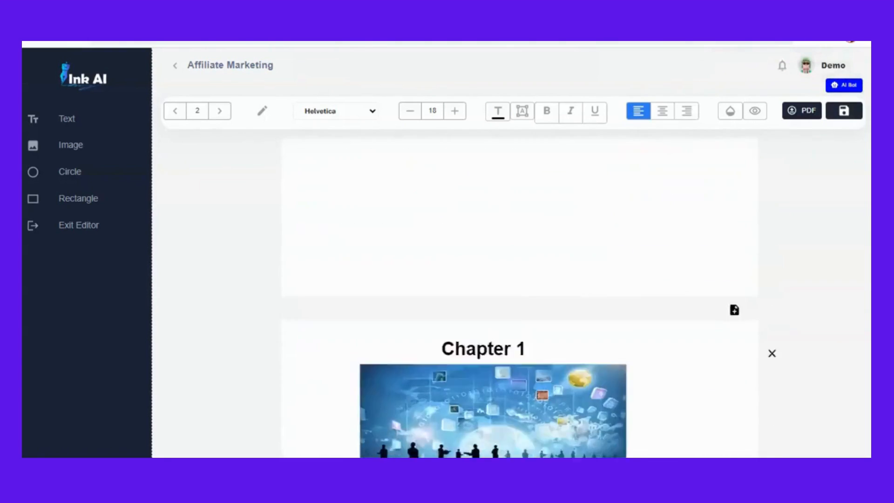
scroll(516, 293, down, 8)
scroll(516, 293, up, 20)
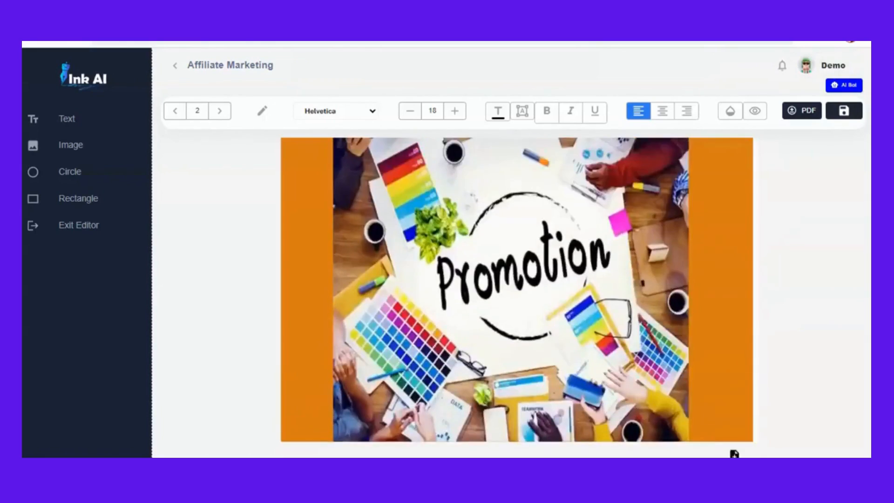
scroll(517, 298, up, 3)
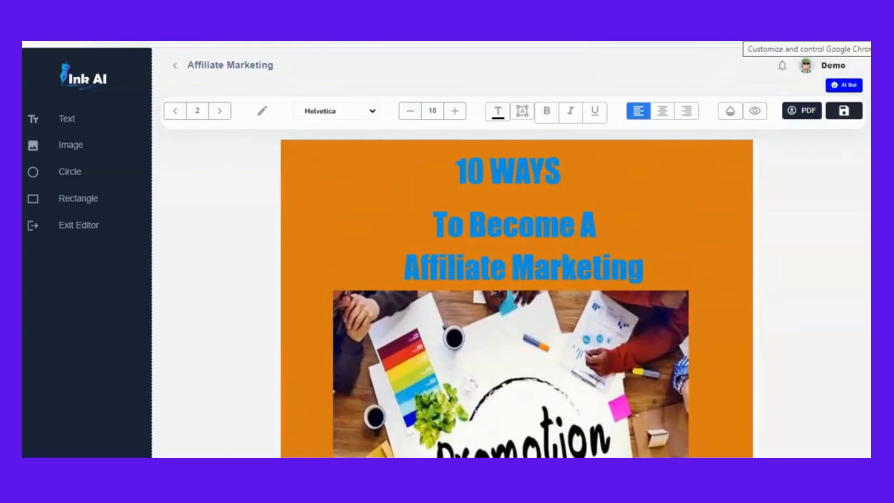
click(801, 112)
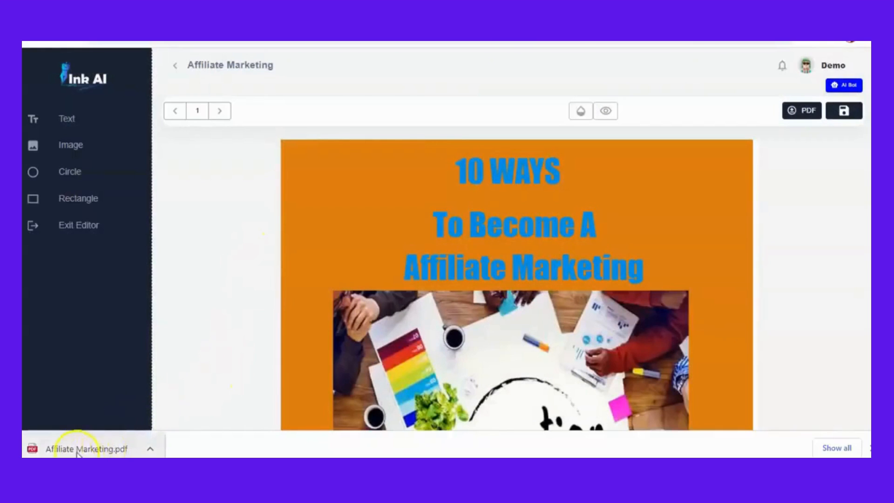
click(151, 448)
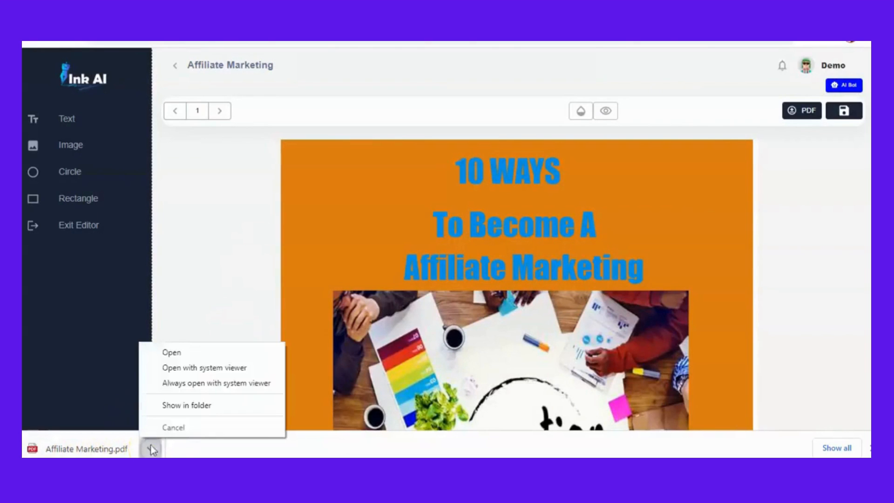
click(174, 354)
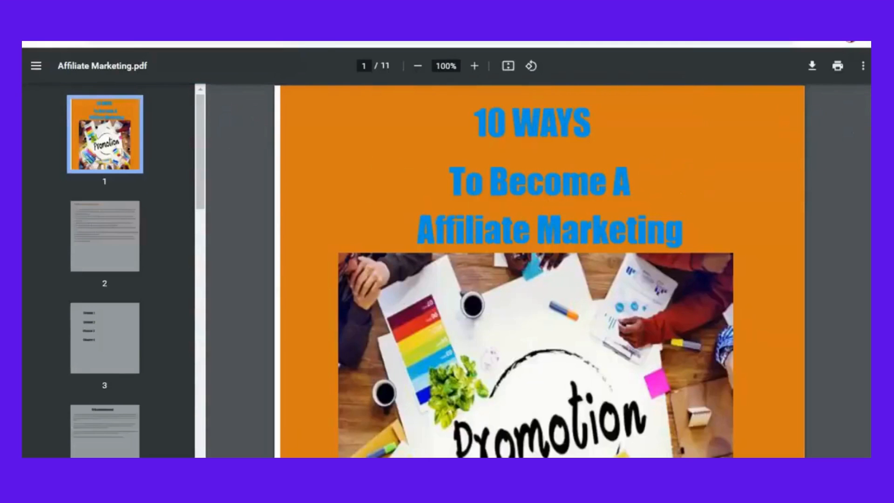
- Scroll through the exported PDF's pages to review the ebook
scroll(540, 270, down, 20)
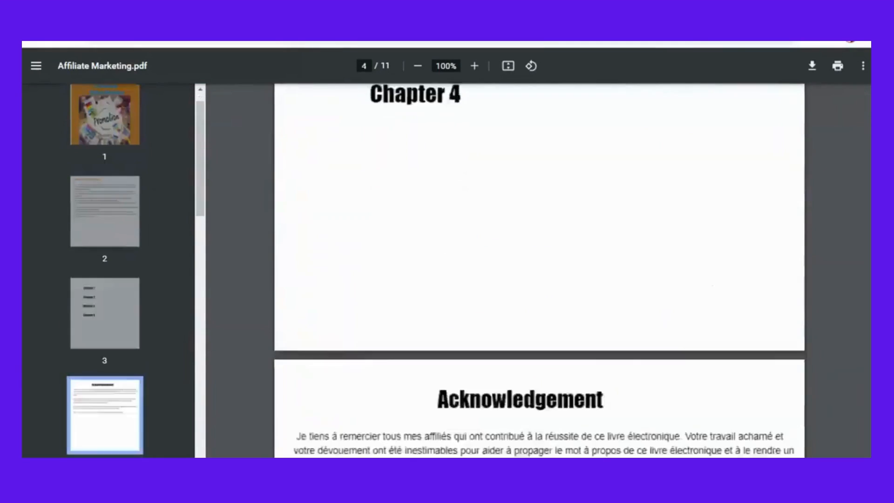
scroll(540, 270, down, 20)
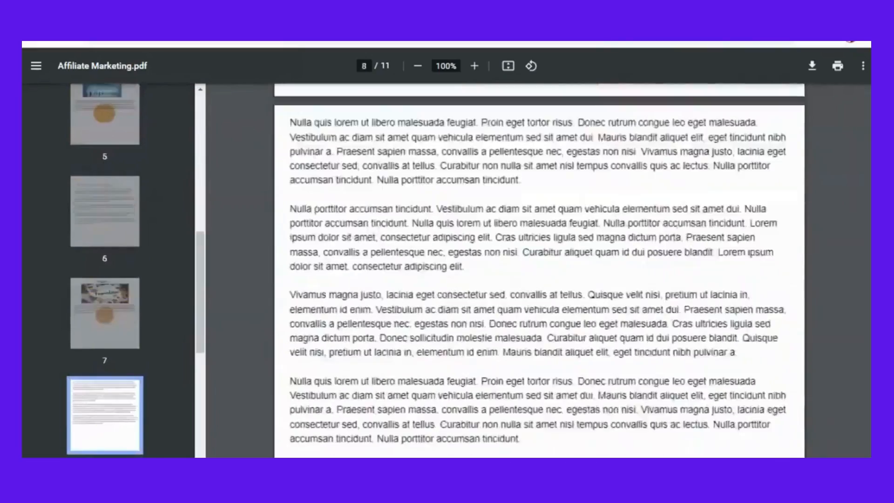
scroll(539, 270, up, 20)
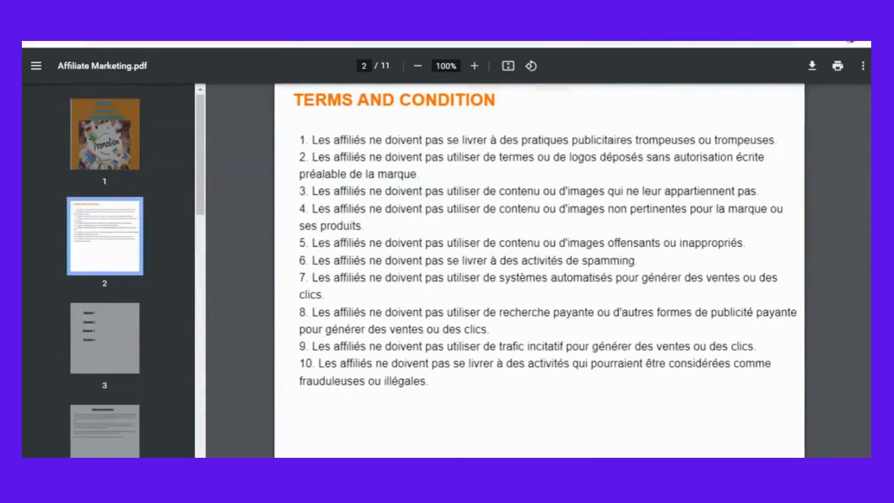
scroll(540, 270, down, 20)
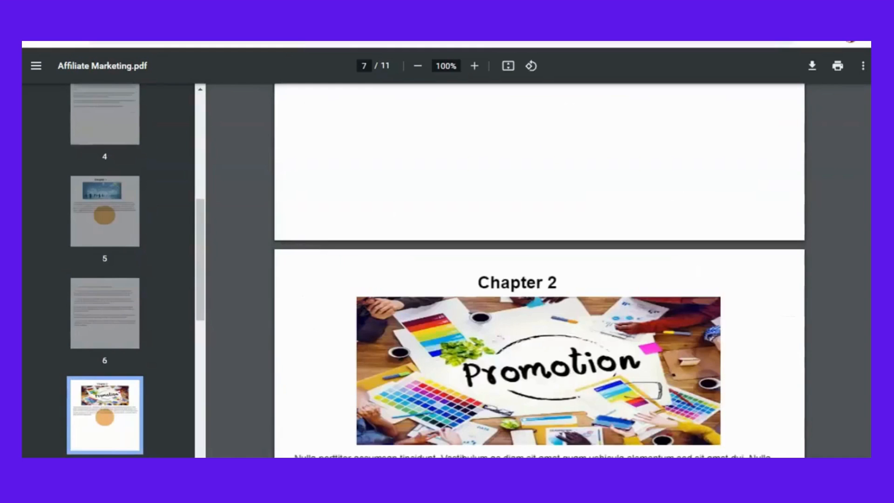
scroll(539, 270, down, 20)
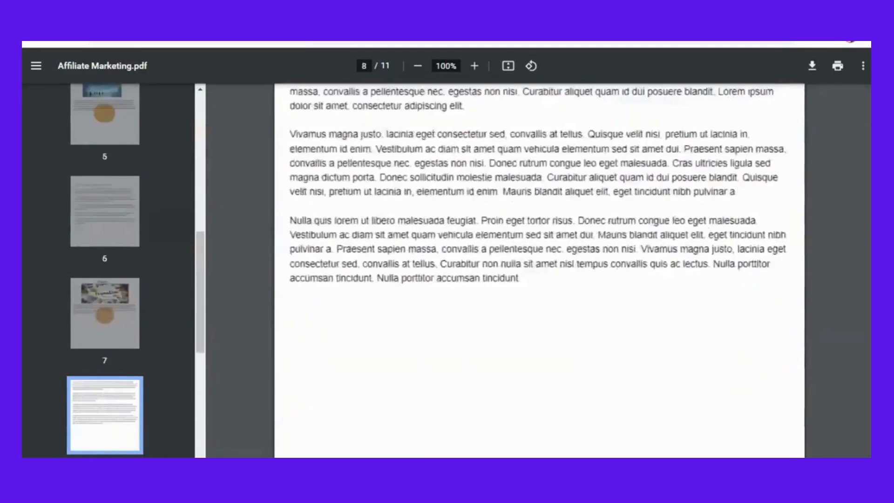
scroll(539, 270, up, 20)
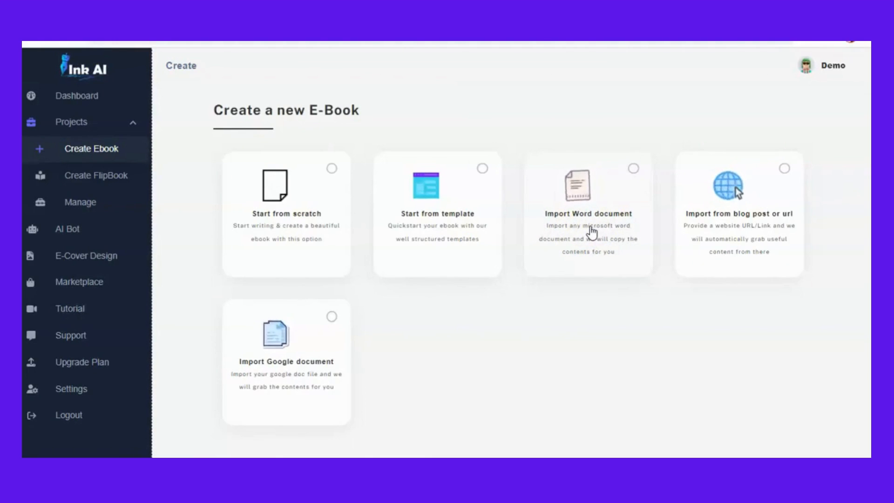
- Start a new ebook by importing the Word document Passive-Profits
click(609, 201)
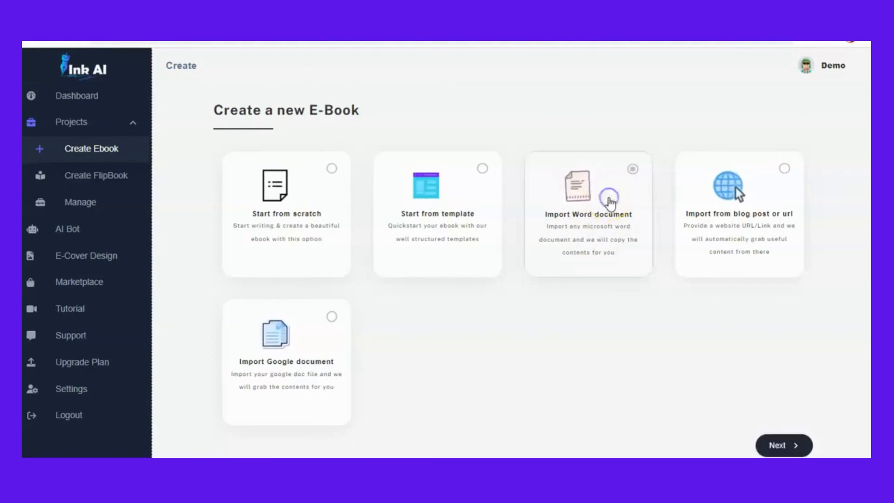
click(779, 445)
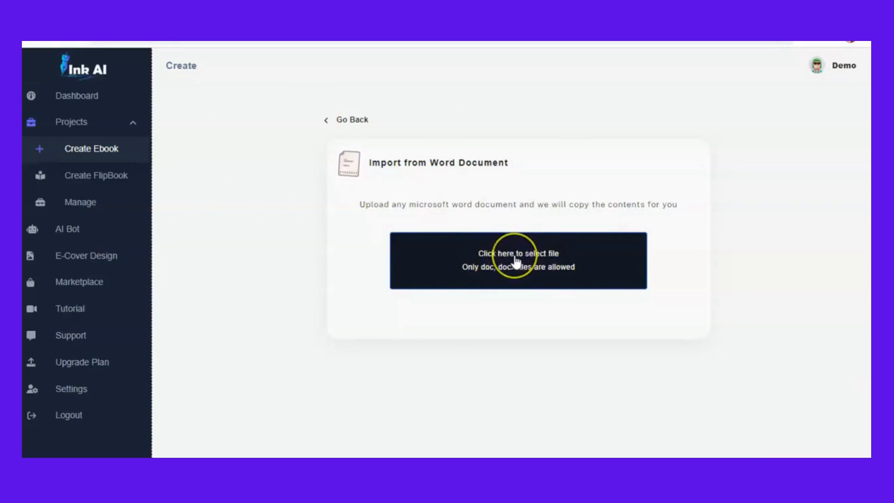
click(515, 258)
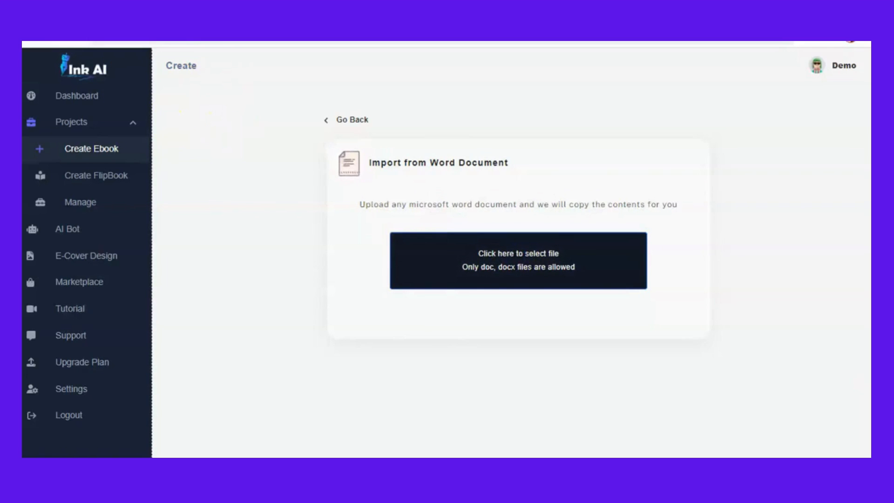
click(189, 198)
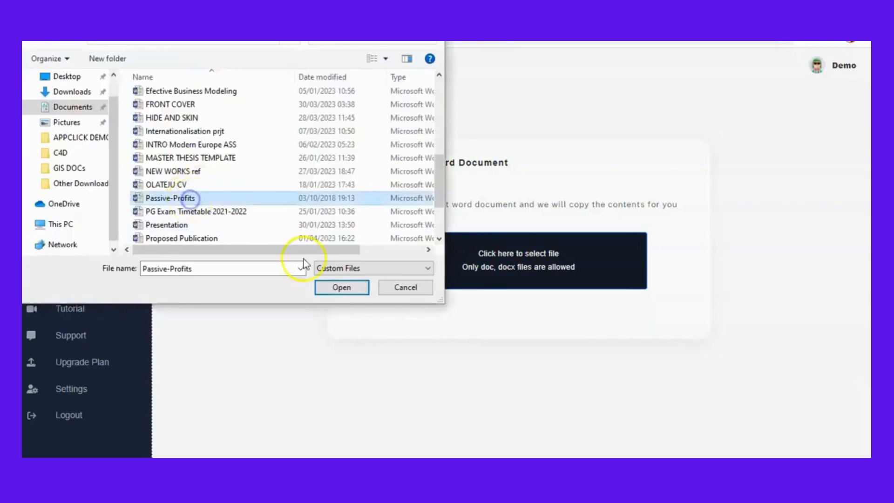
click(353, 289)
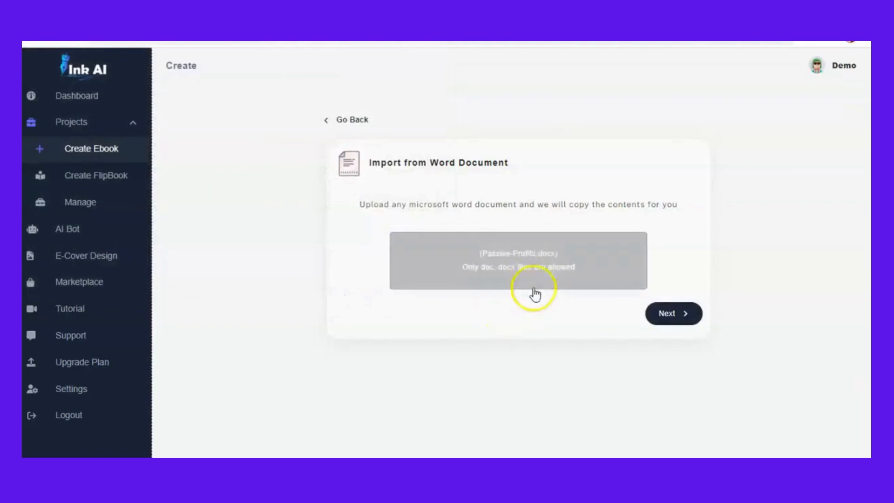
click(673, 313)
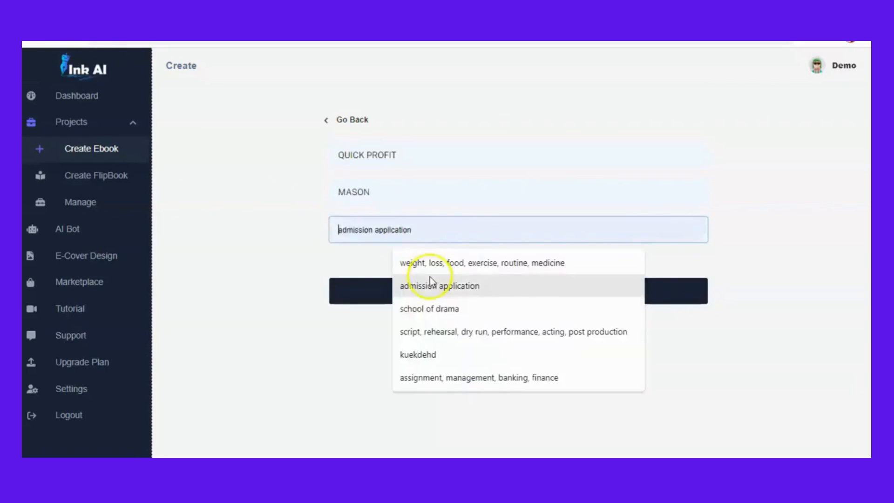
- Pick the keywords weight, loss, food, exercise, routine, medicine and create the QUICK PROFIT ebook
click(439, 268)
click(478, 299)
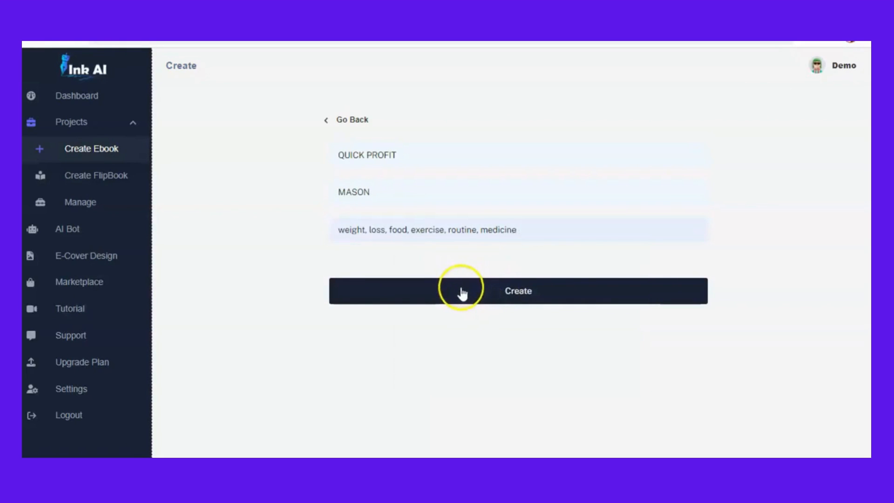
click(507, 288)
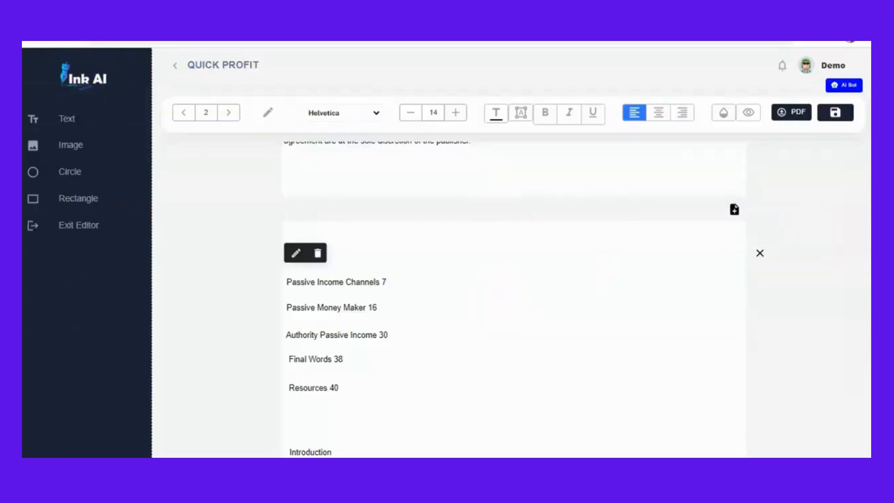
scroll(513, 298, up, 13)
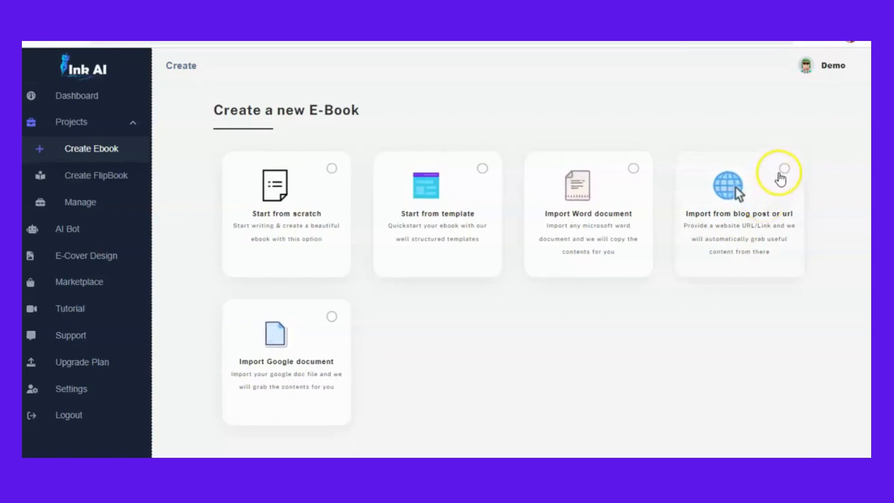
- Start another ebook from a blog post by pasting a web URL and copying its content
click(783, 170)
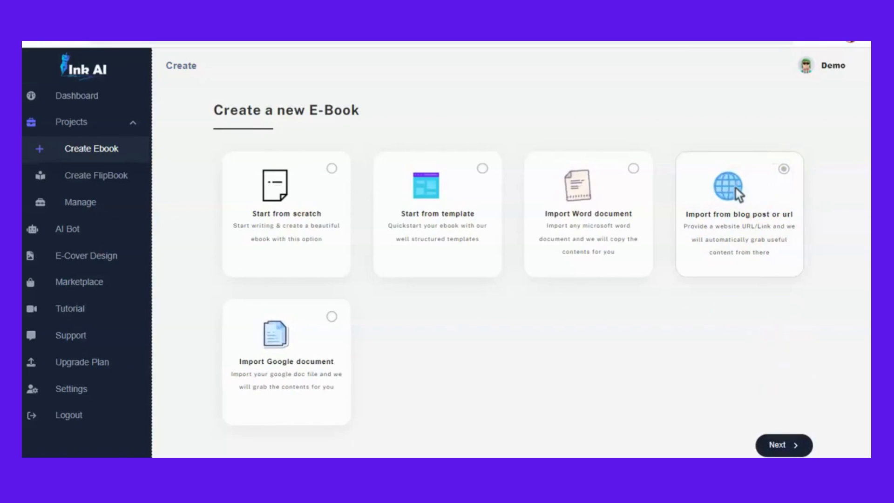
click(780, 447)
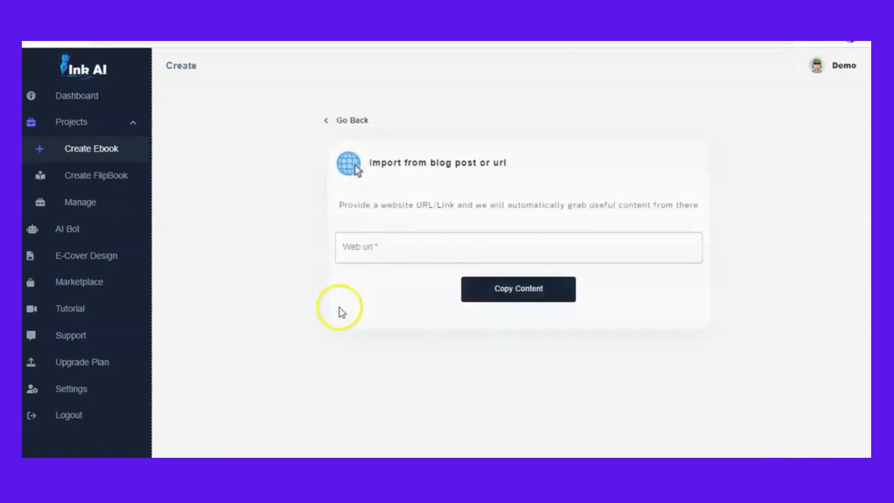
click(390, 248)
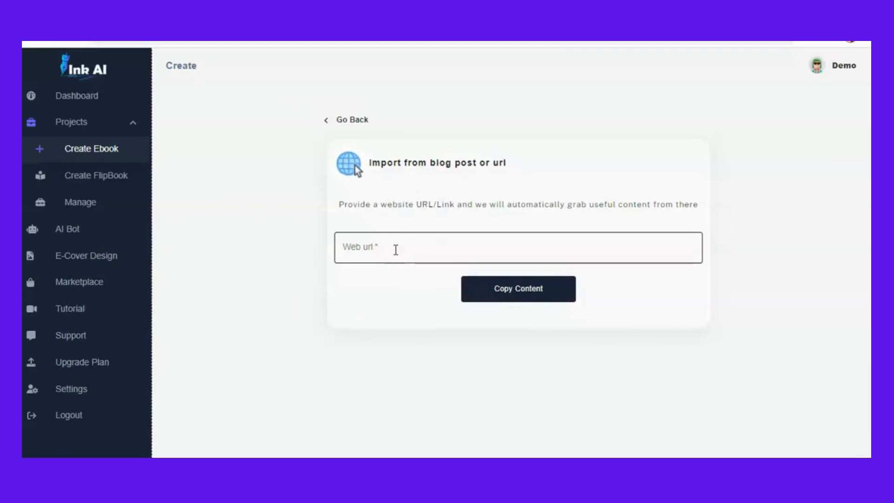
click(427, 248)
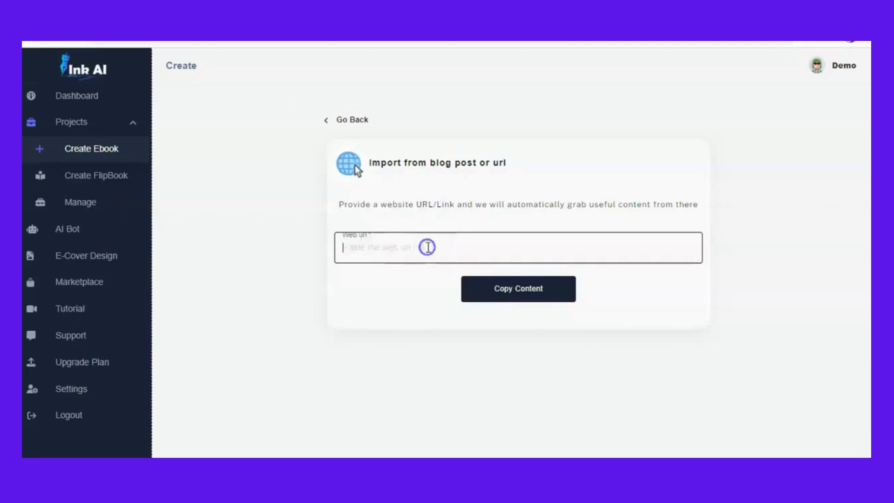
text(https://kinsta.com/affiliate-academy/how-to-become-an-affiliate-marketer/)
click(492, 296)
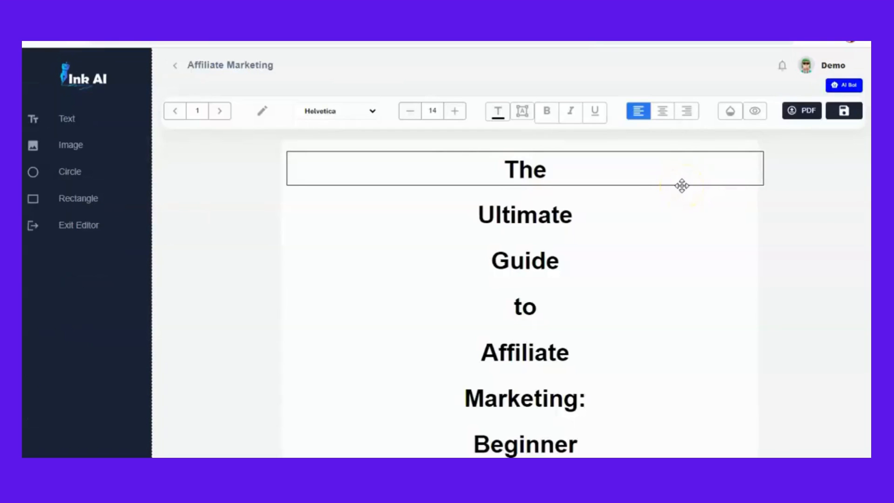
- Delete the 'Last Updated: March 17th, 2022' line from the second page of the blog-imported ebook
click(802, 199)
scroll(519, 298, down, 10)
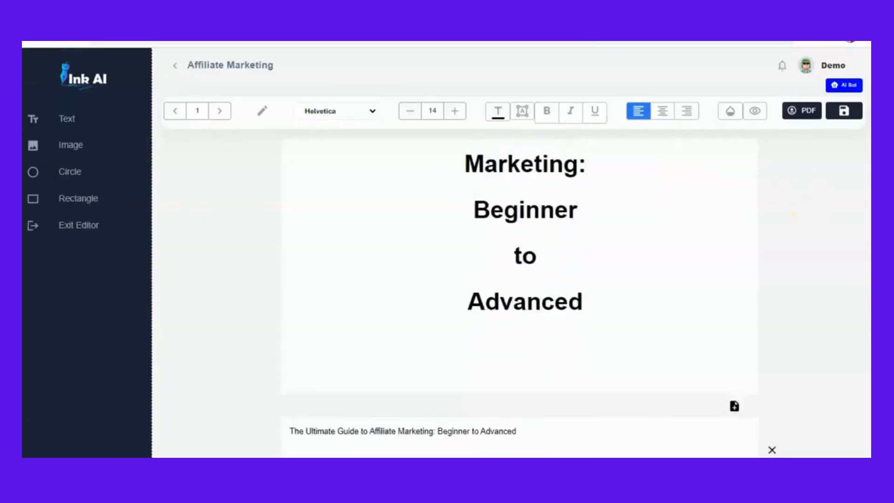
scroll(519, 298, up, 3)
scroll(519, 298, up, 4)
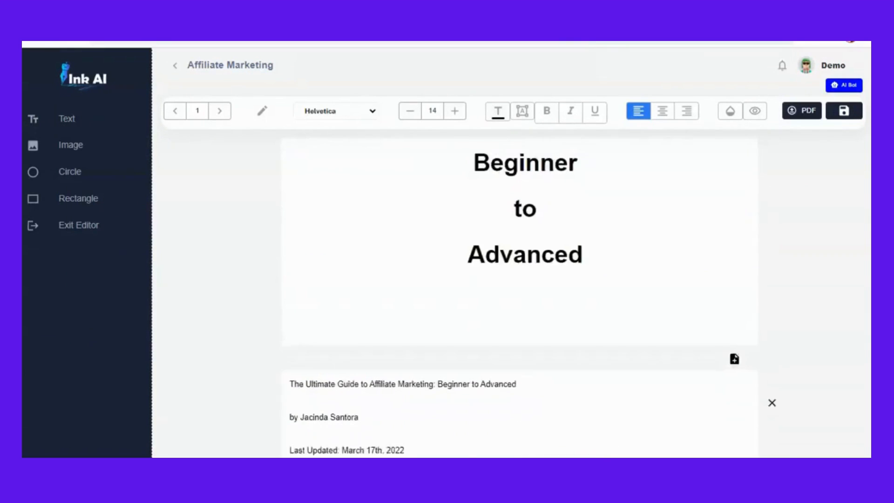
scroll(519, 298, down, 5)
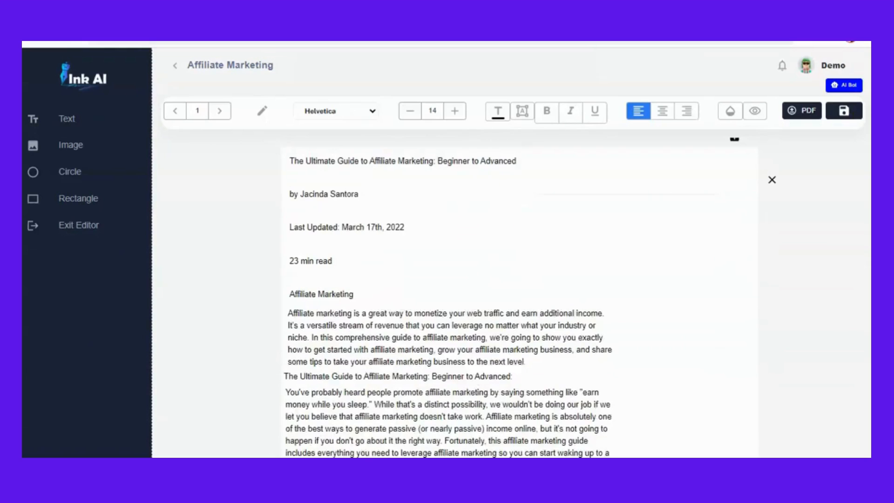
click(386, 193)
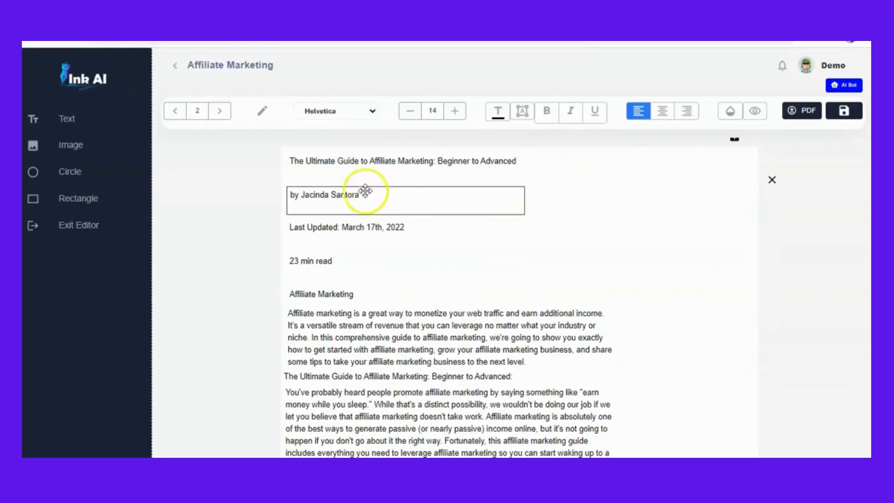
click(398, 228)
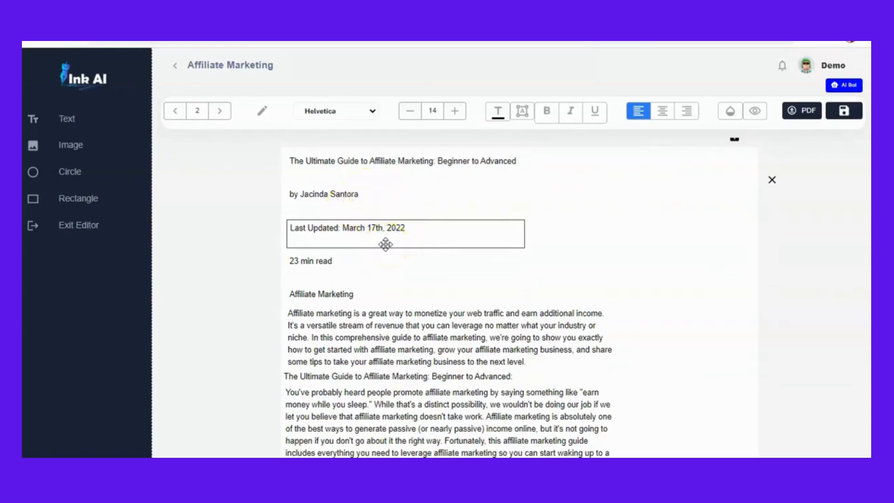
click(383, 233)
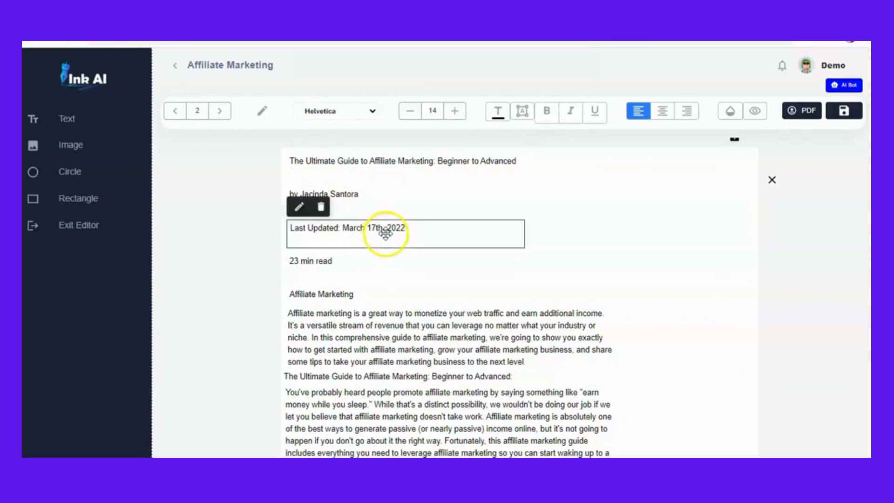
click(321, 207)
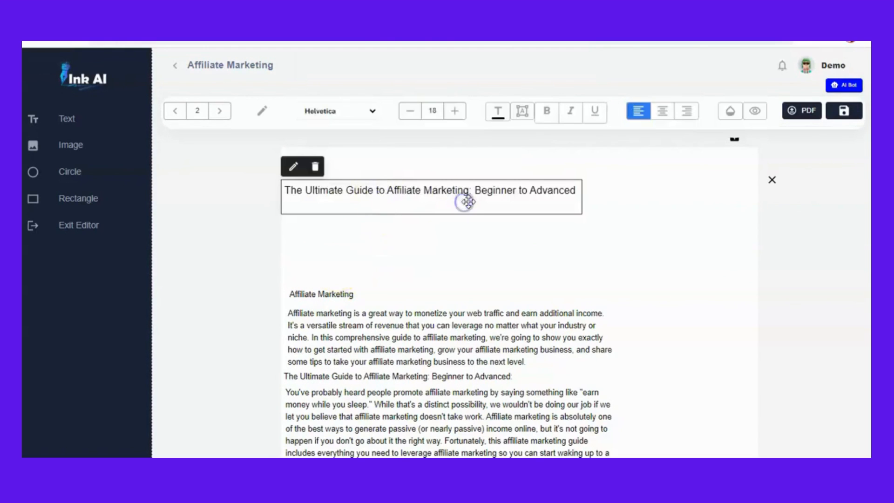
- Make the 'The Ultimate Guide to Affiliate Marketing: Beginner to Advanced' title on page 2 bold and increase its font size
mouse_move(467, 202)
mouse_down()
mouse_move(548, 208)
mouse_move(472, 213)
mouse_up()
click(506, 160)
click(547, 118)
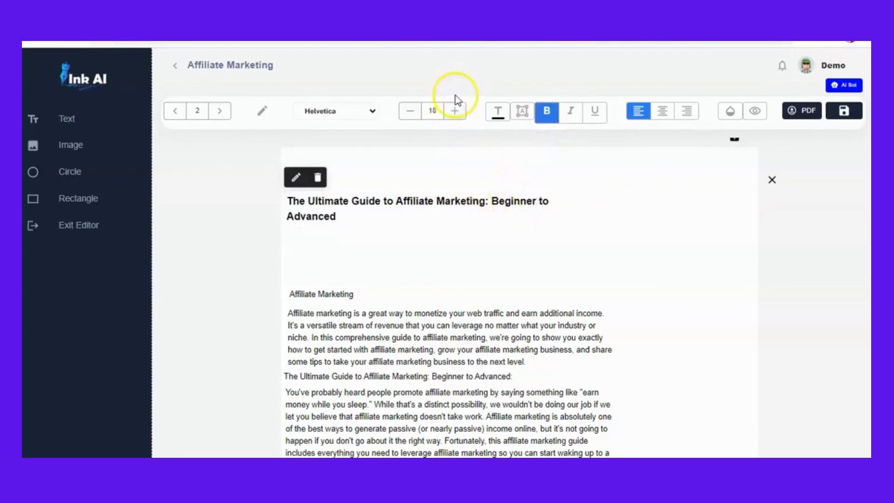
click(454, 111)
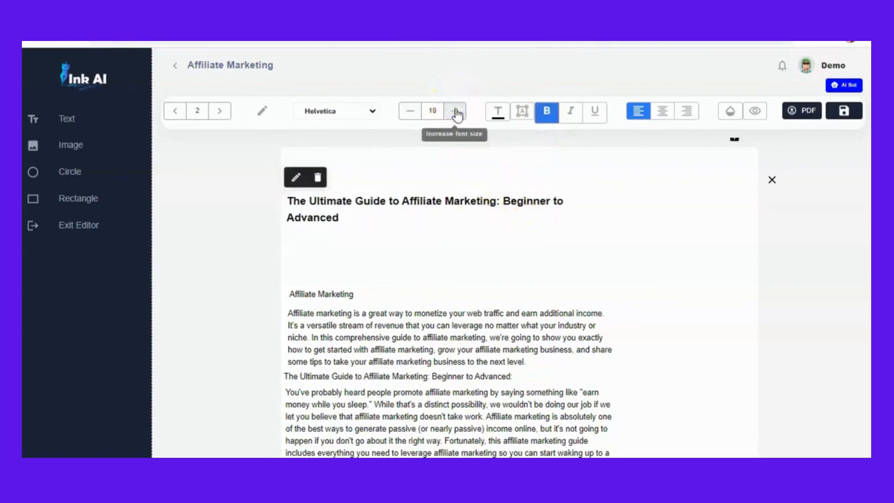
click(456, 112)
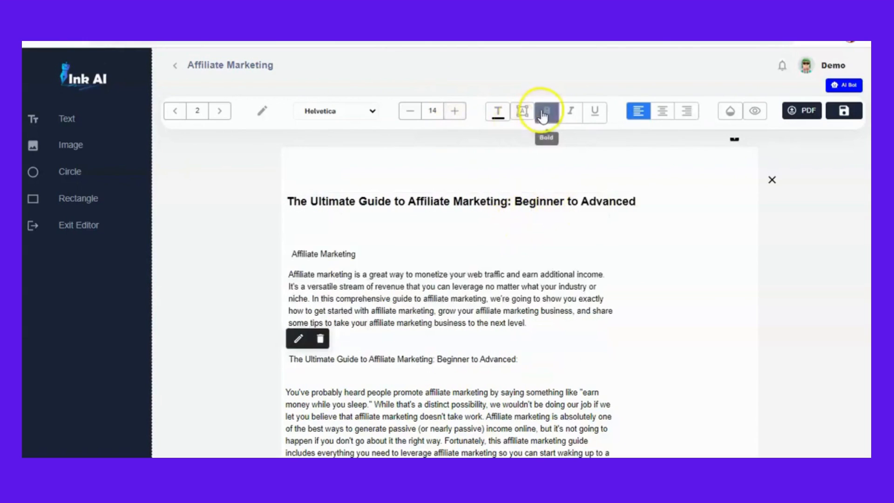
- Bold the second 'The Ultimate Guide…' heading, widen it onto one line, move the paragraph below up, and save
click(544, 113)
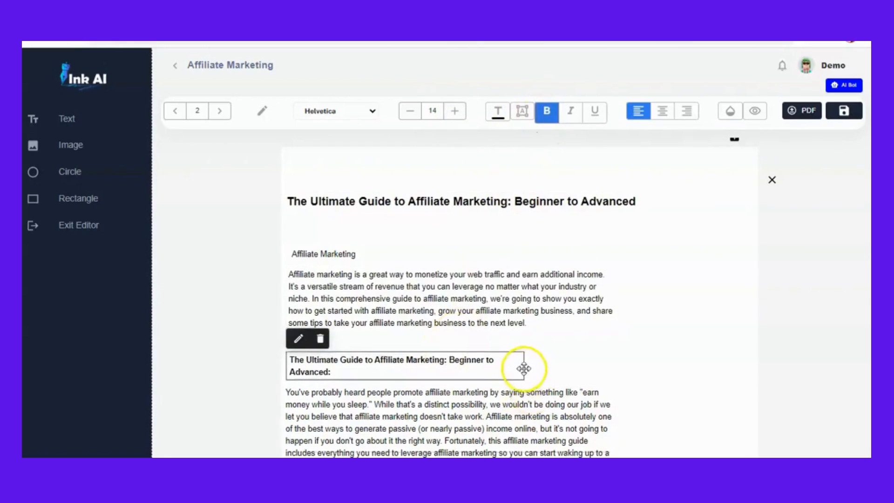
drag(526, 365, 545, 365)
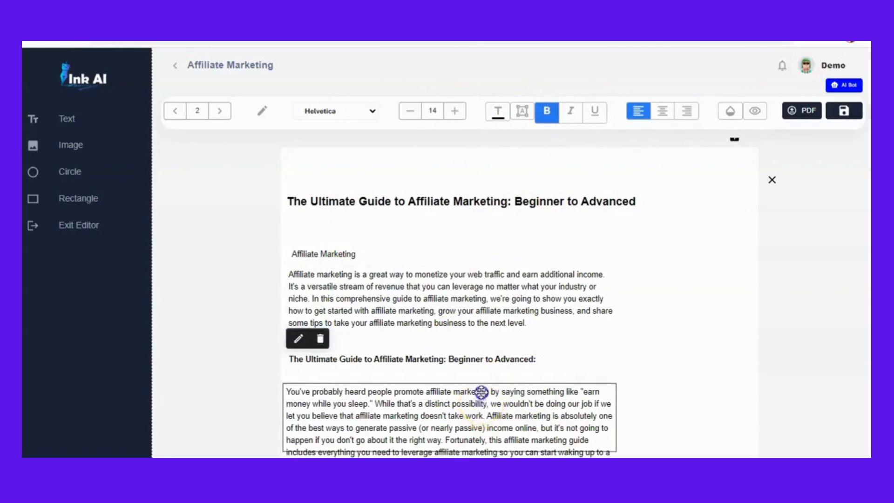
drag(481, 392, 480, 384)
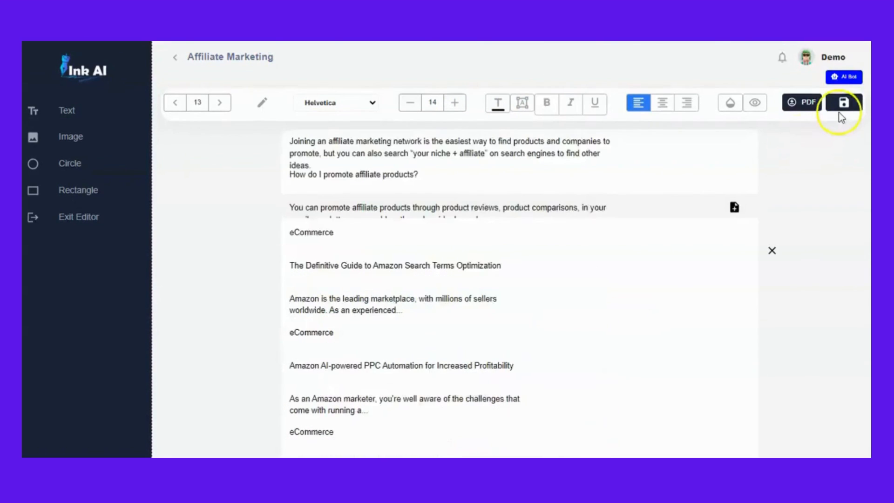
click(845, 104)
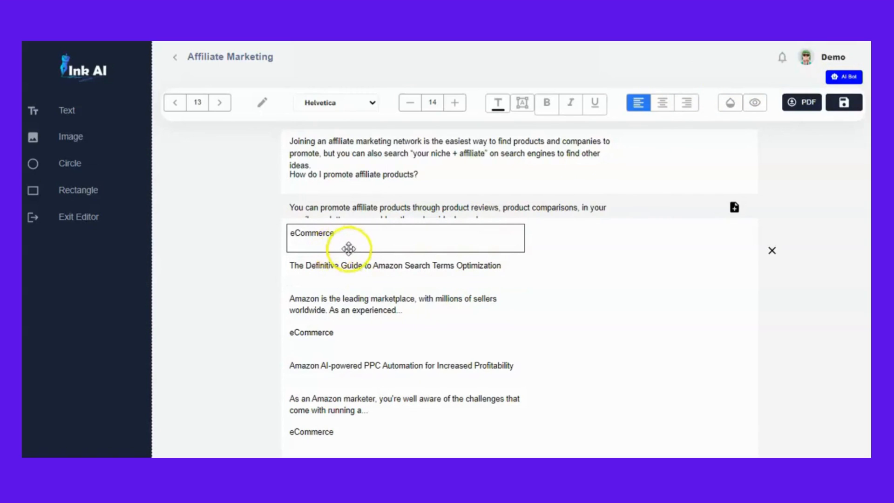
- Delete the trailing related-articles pages after page 12 of the ebook
click(348, 249)
key(Delete)
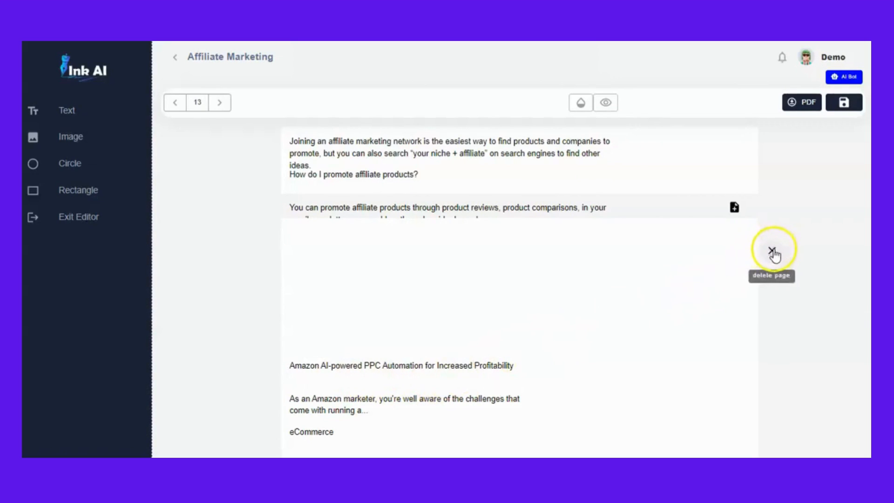
click(772, 252)
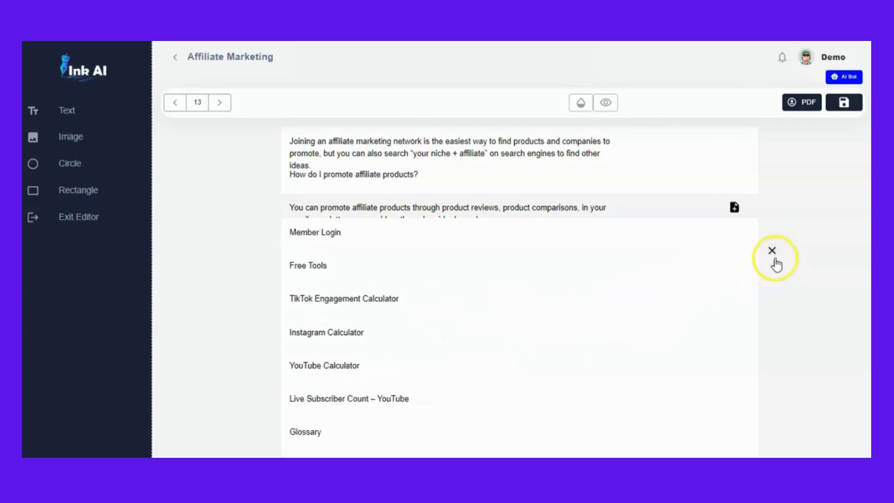
click(773, 251)
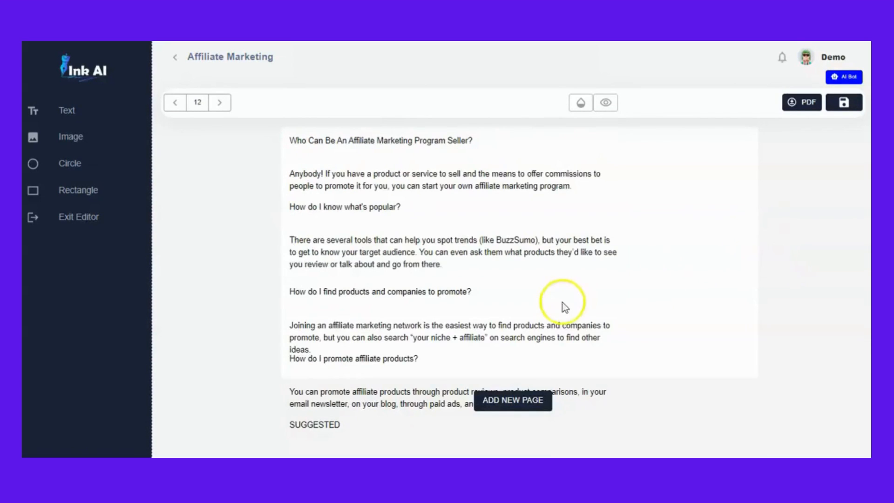
- Delete the 'SUGGESTED' text element at the bottom of page 12
click(336, 437)
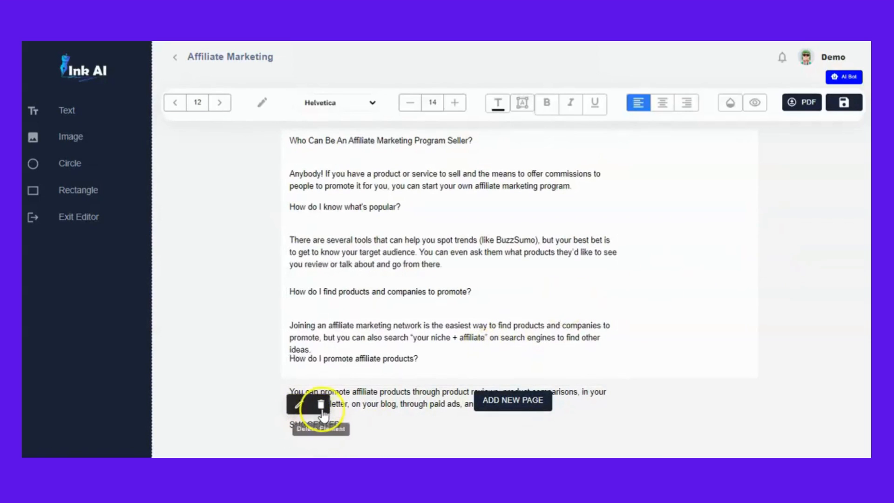
click(321, 405)
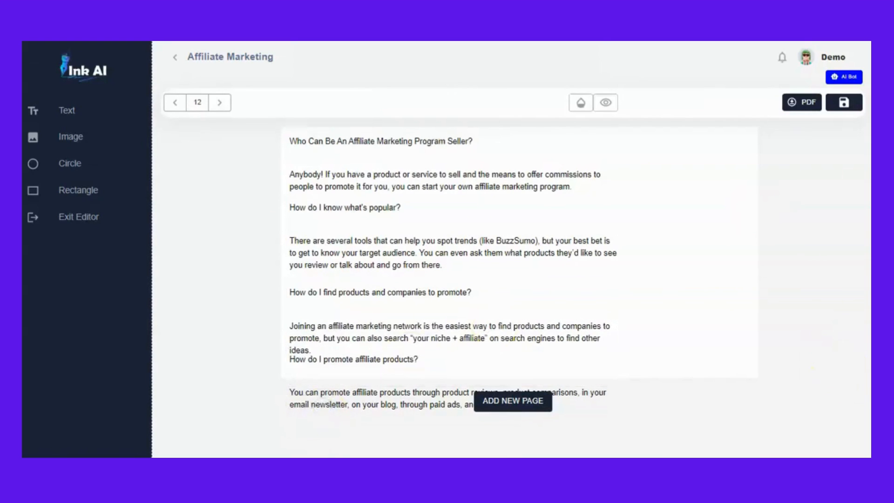
- Color the cover title words Ultimate, Guide, Affiliate and Marketing: orange
scroll(519, 280, up, 20)
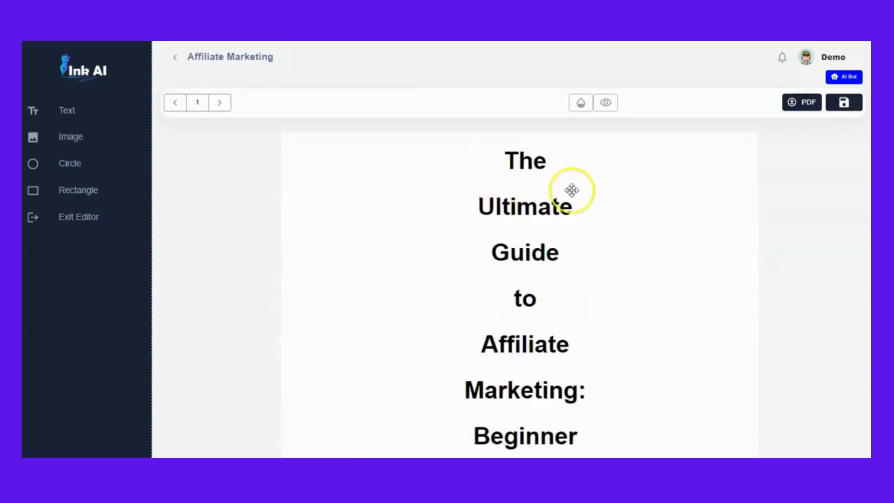
click(519, 212)
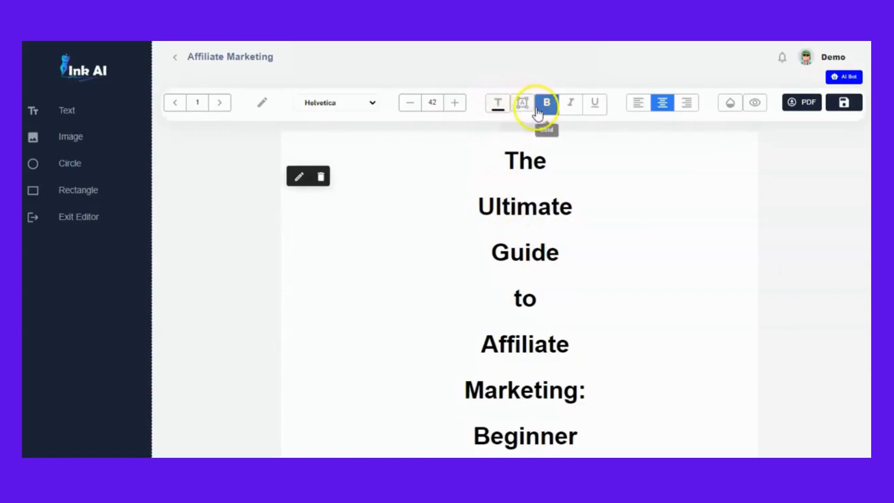
click(497, 102)
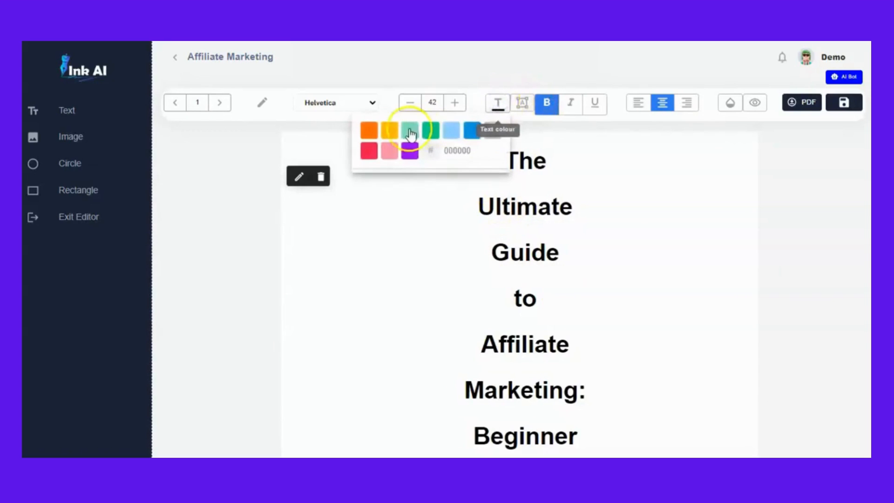
click(432, 132)
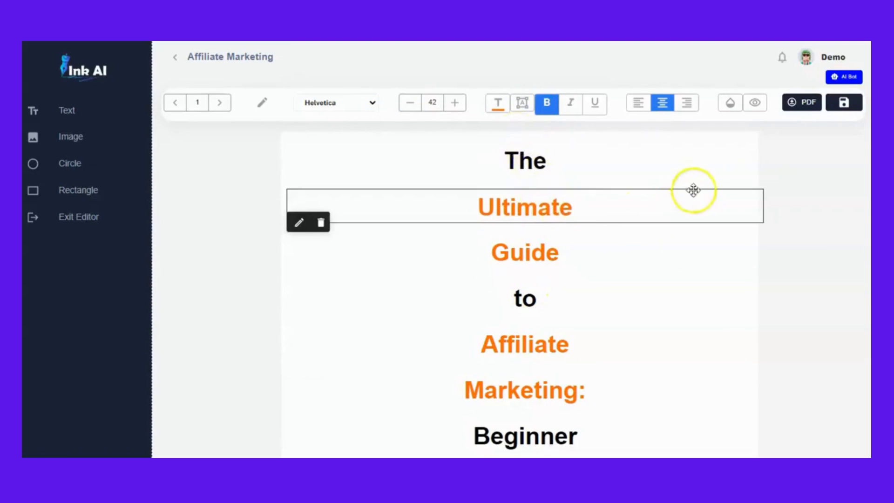
- Save the ebook and export it as a PDF
click(845, 104)
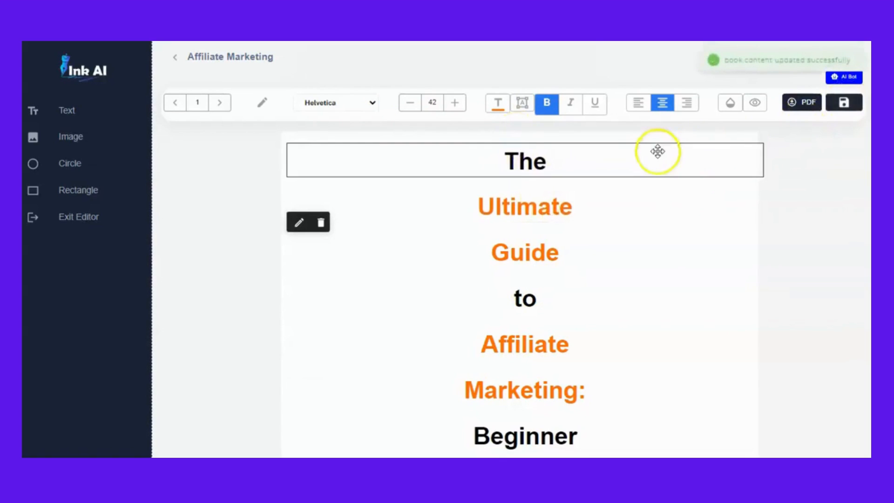
click(806, 108)
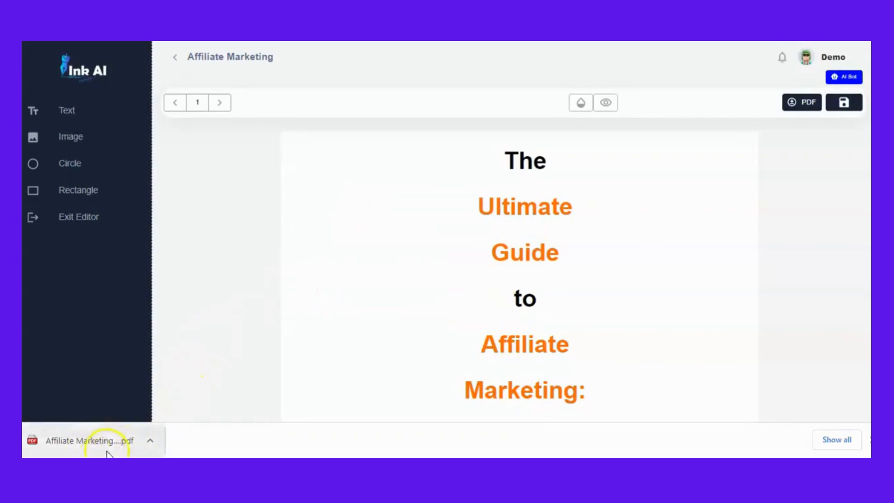
- Open the downloaded Affiliate Marketing PDF and scroll through its pages to review it
click(149, 443)
click(171, 345)
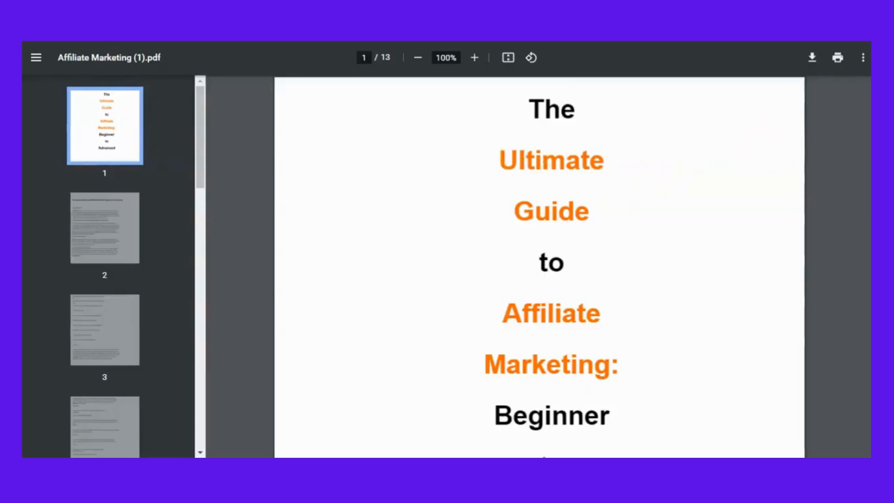
scroll(539, 266, down, 20)
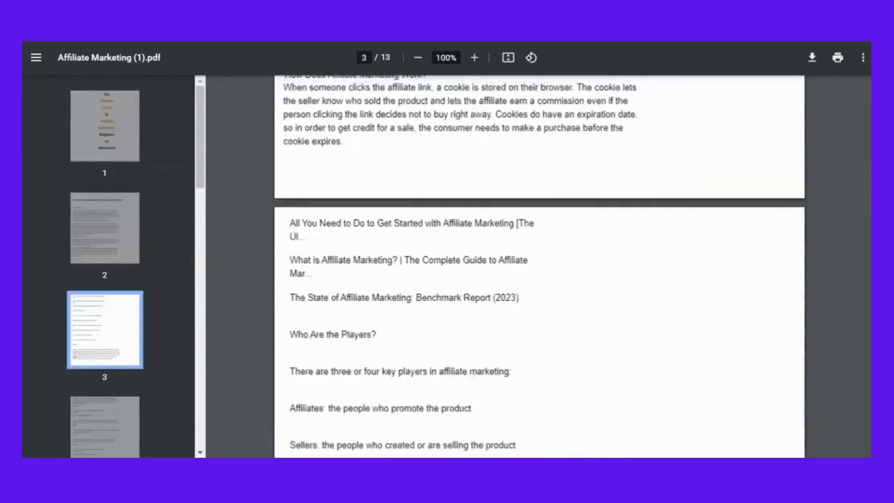
scroll(539, 266, up, 20)
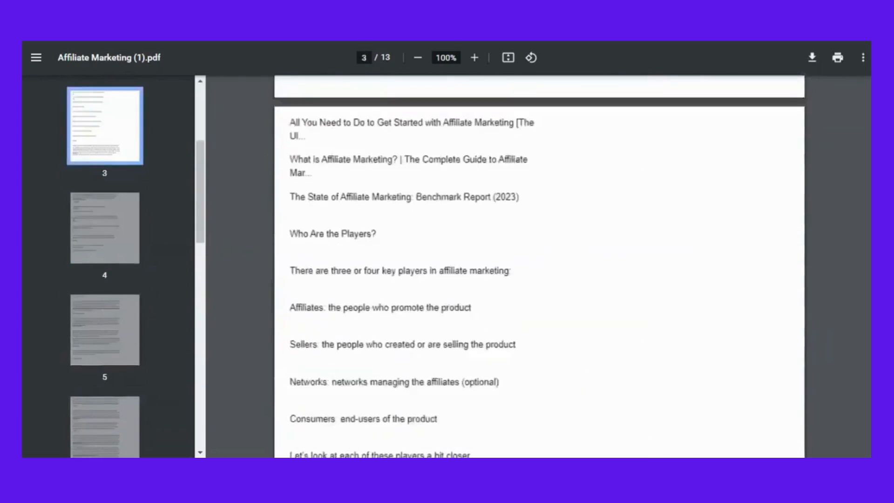
scroll(539, 265, down, 20)
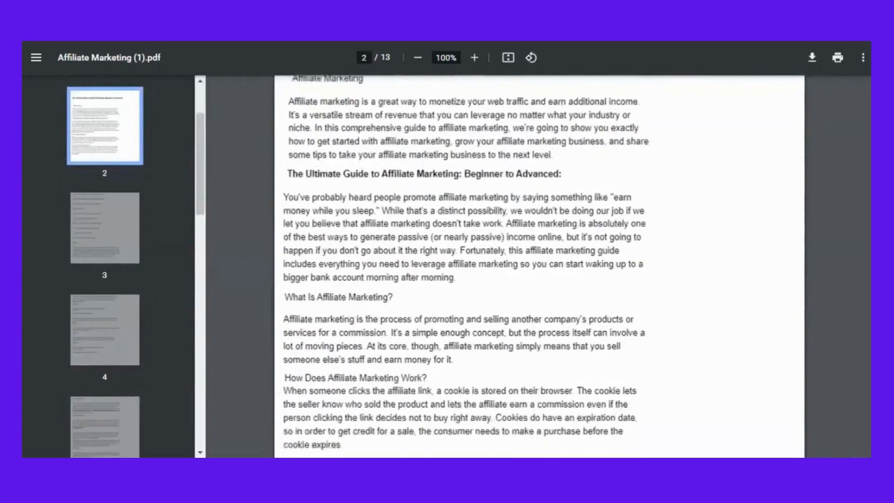
scroll(539, 265, down, 20)
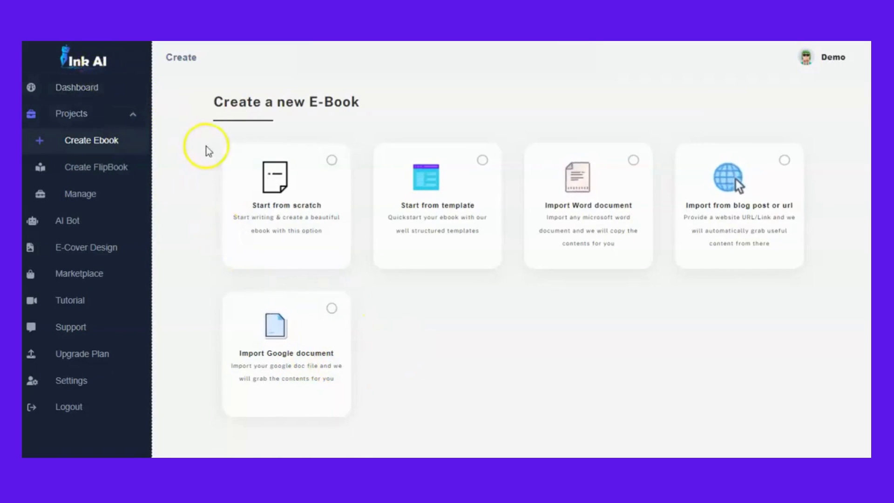
- Start a new ebook by importing a Google document, pasting its docs.google.com link and copying the content
click(259, 364)
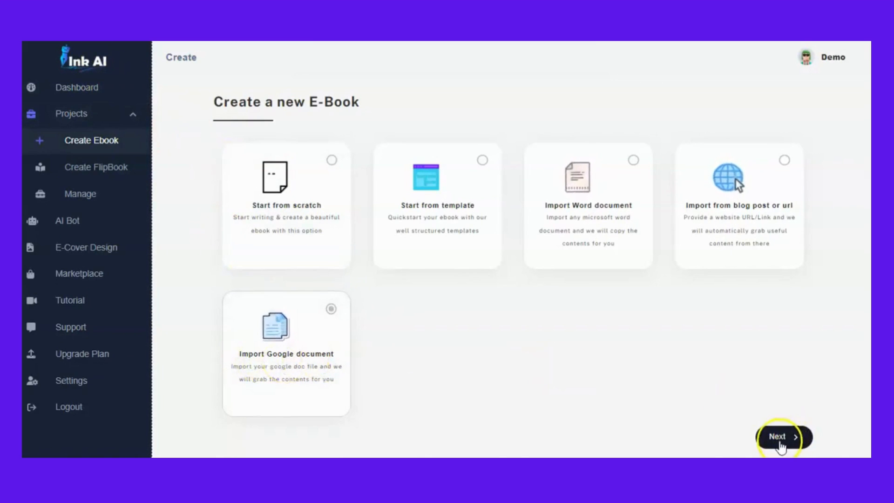
click(792, 437)
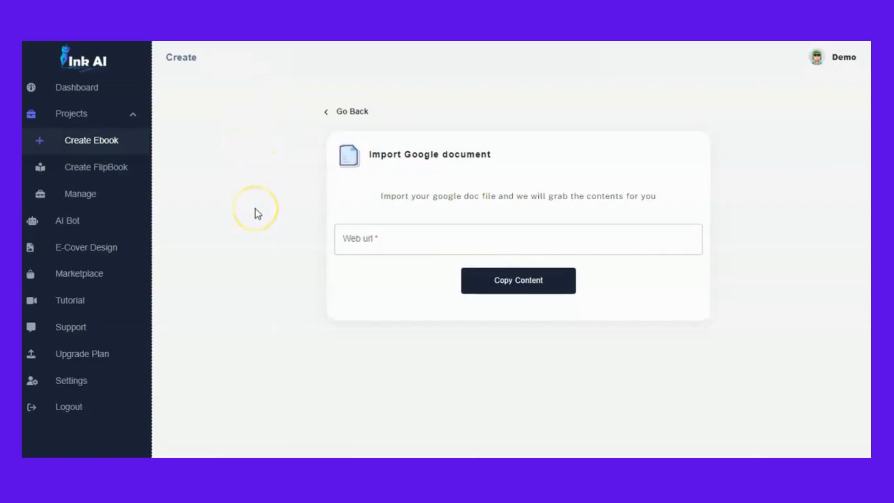
click(343, 236)
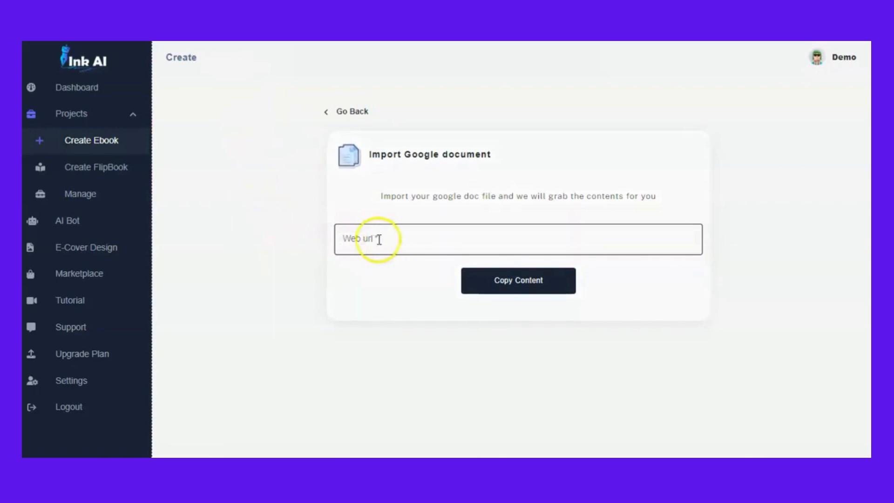
click(403, 239)
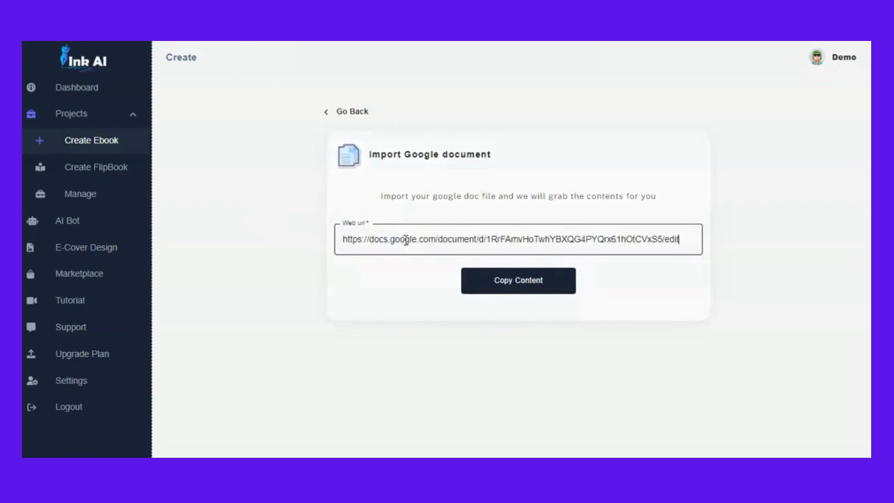
click(515, 287)
click(510, 317)
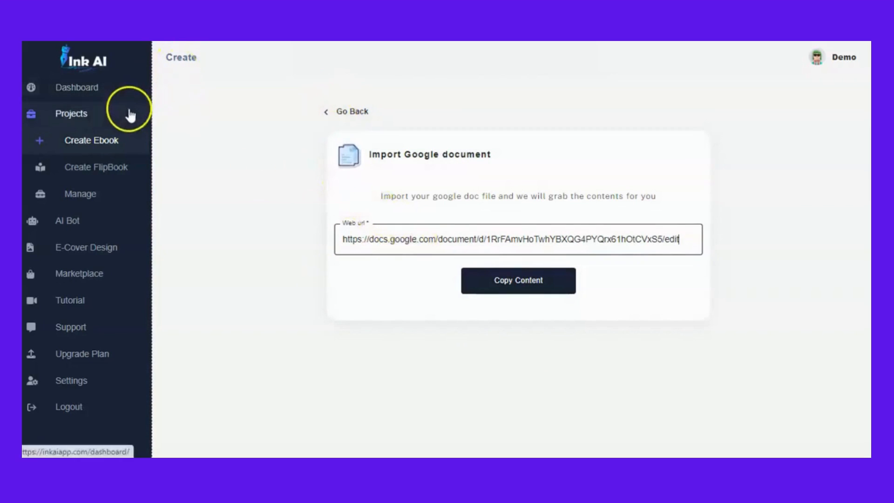
- Open the flip book creator and choose the Affiliate Marketing PDF for upload
click(131, 135)
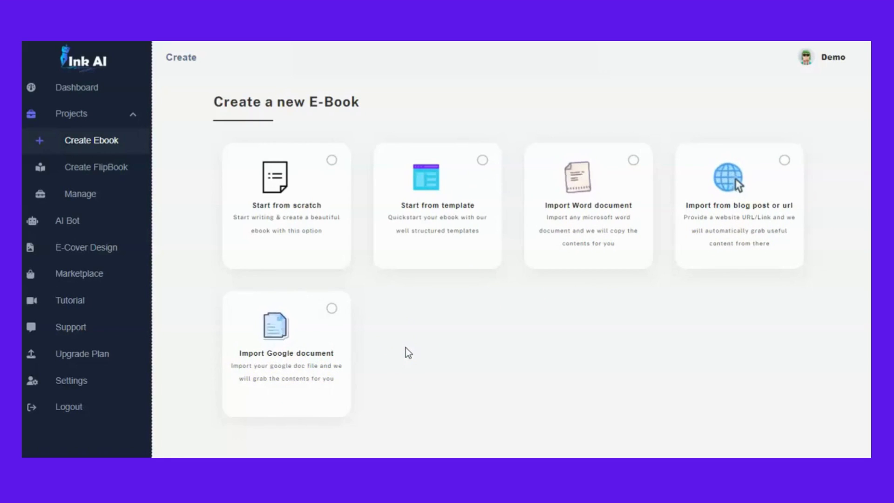
click(104, 176)
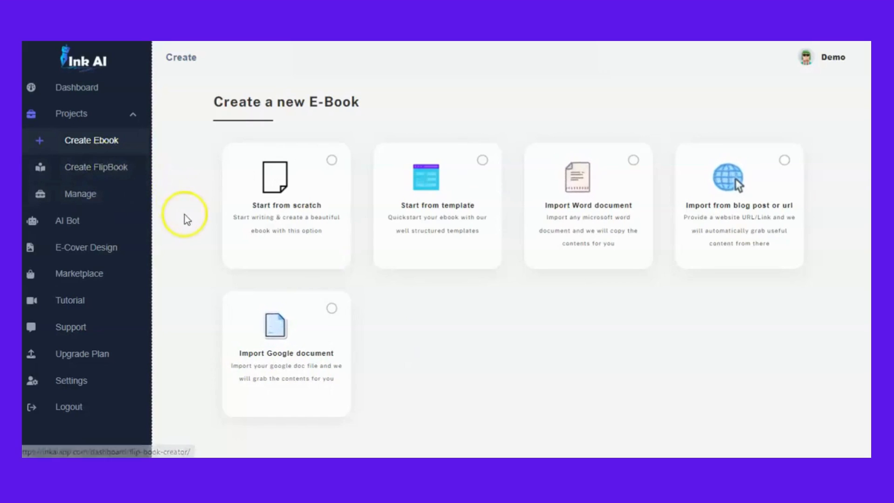
click(96, 174)
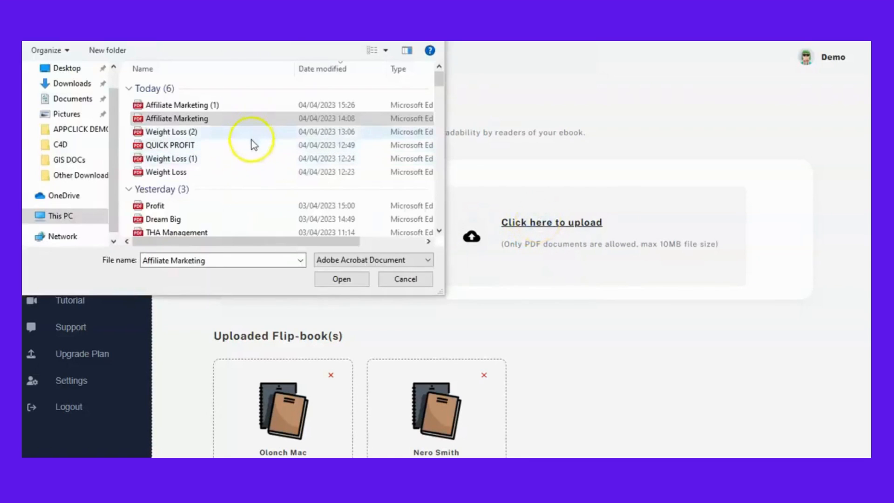
click(328, 278)
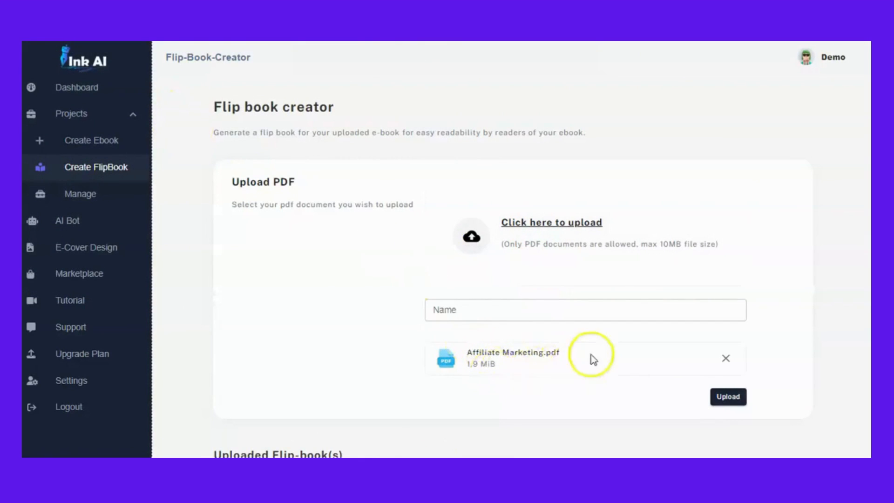
- Enter a person's full name as the flip book name and upload the flip book
click(458, 308)
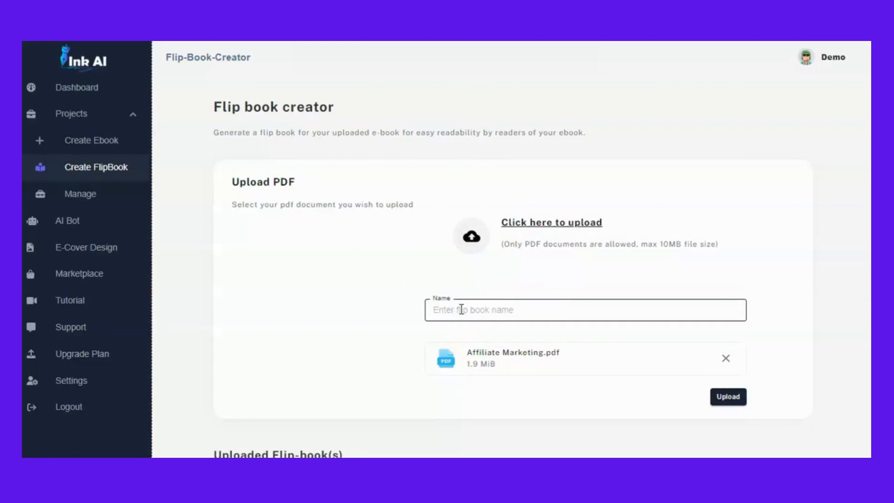
text(John Smith)
click(492, 328)
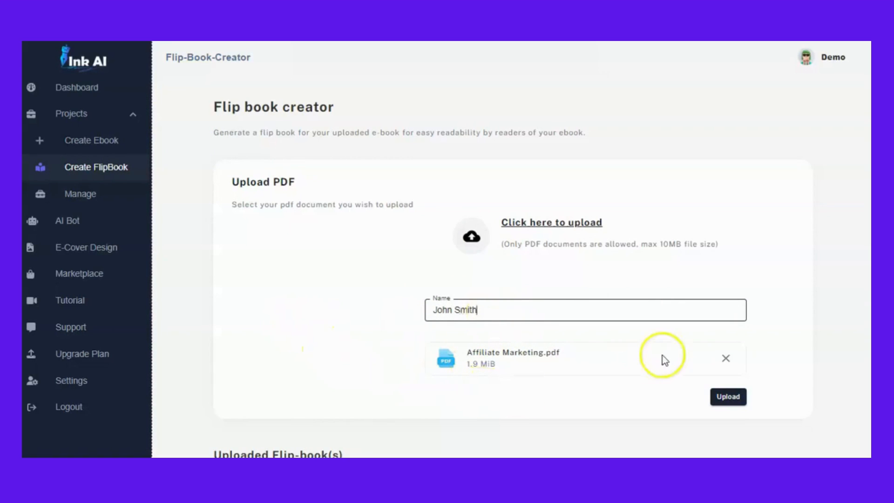
click(730, 397)
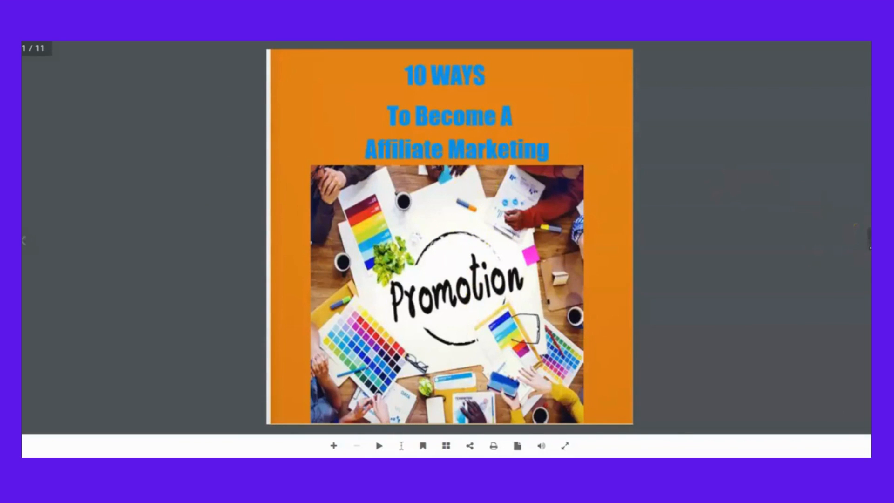
- Turn the pages of the generated flip book to review it
click(868, 239)
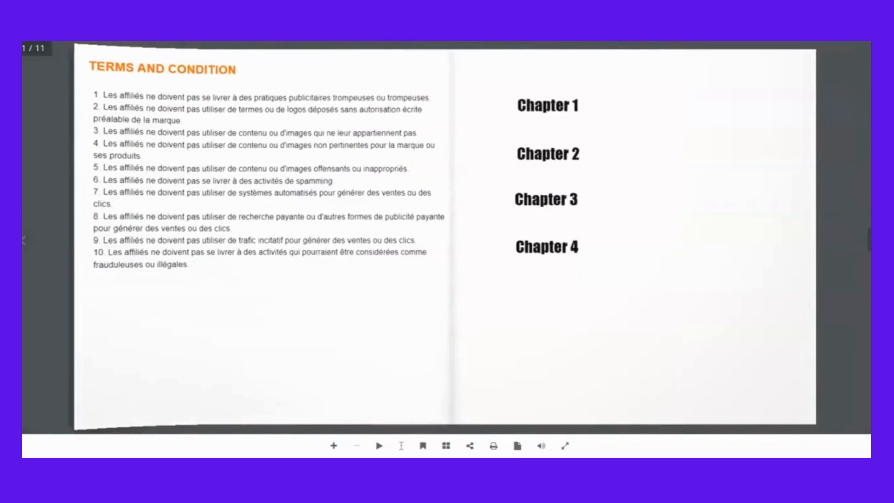
click(869, 240)
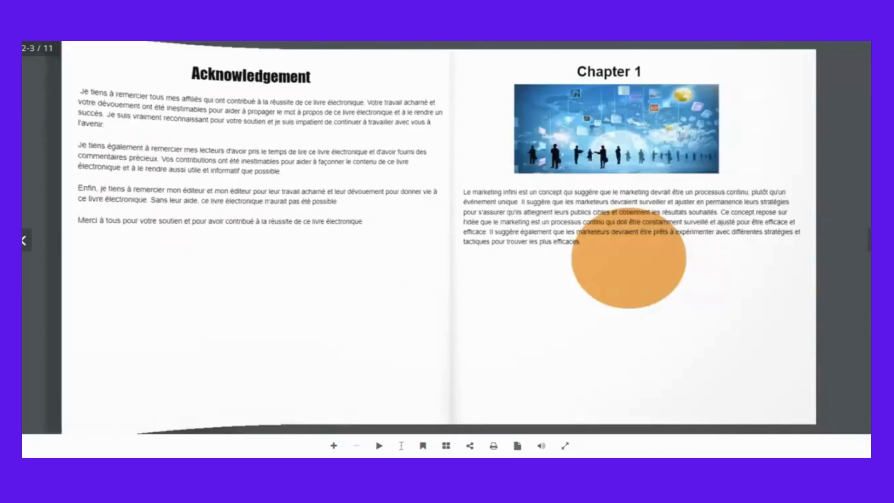